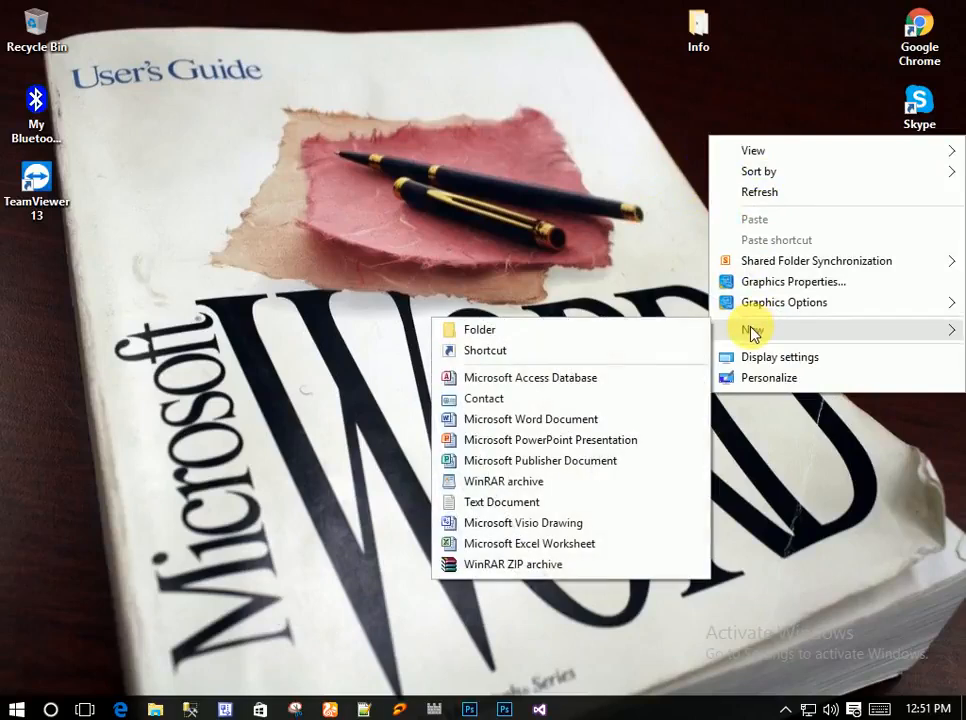
Create a new Microsoft Word document on the desktop, name it TEST and open it
{"action": "left_click", "coordinate": [546, 421]}
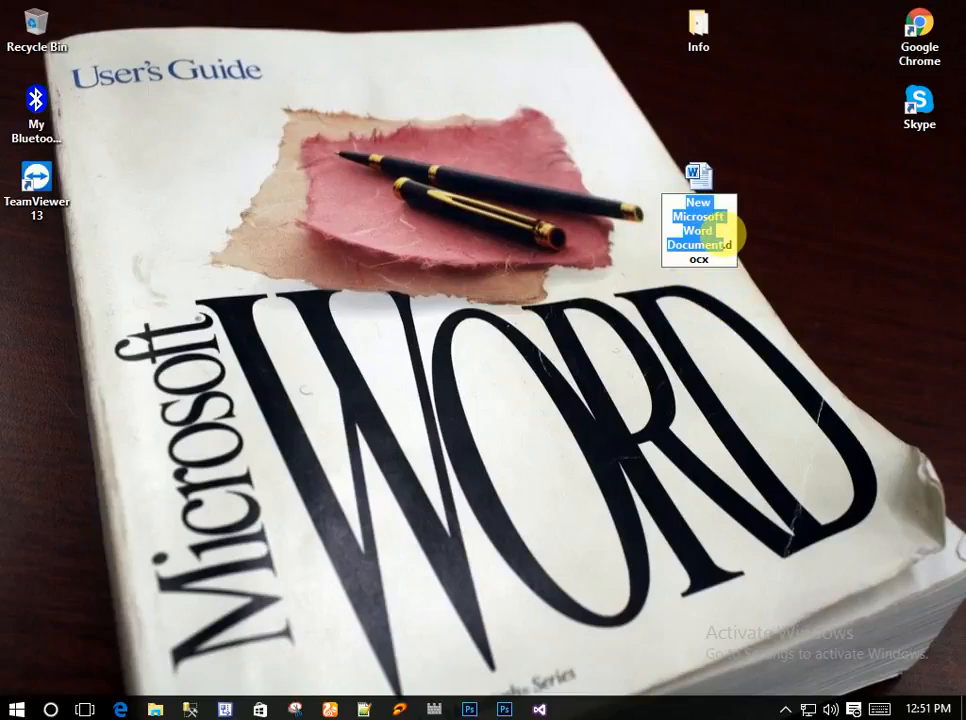
{"action": "type", "text": "TEST"}
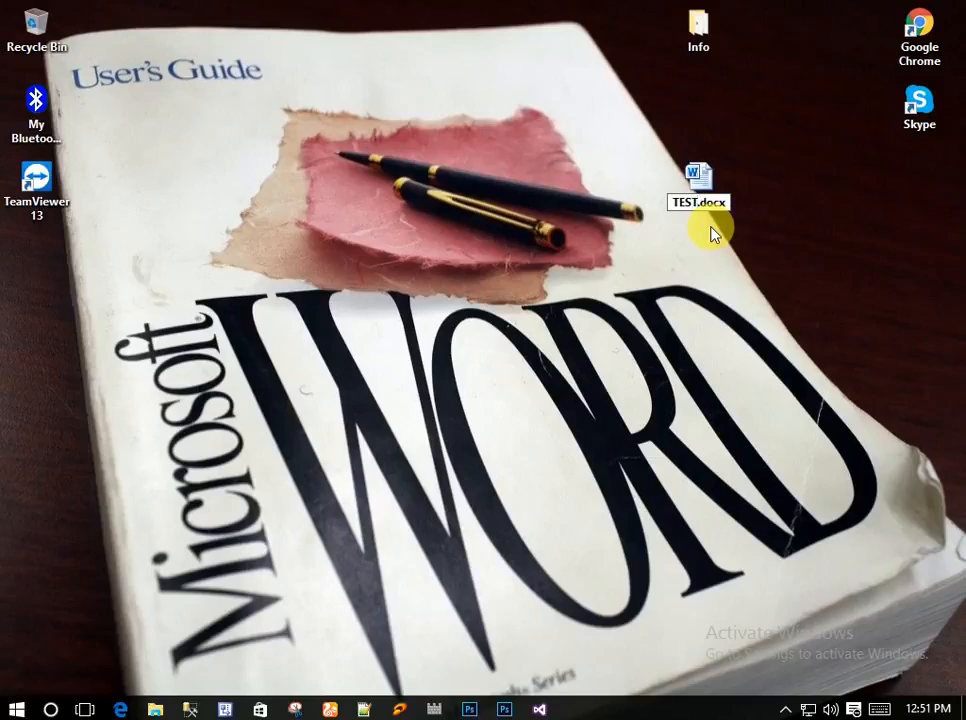
{"action": "key", "text": "Return"}
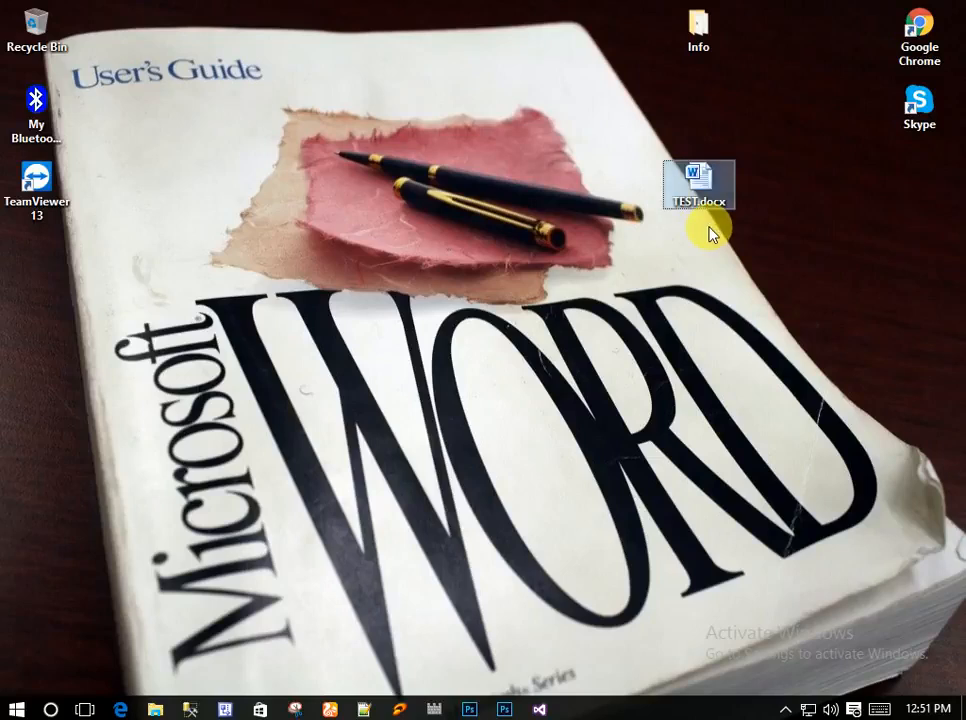
{"action": "key", "text": "Return"}
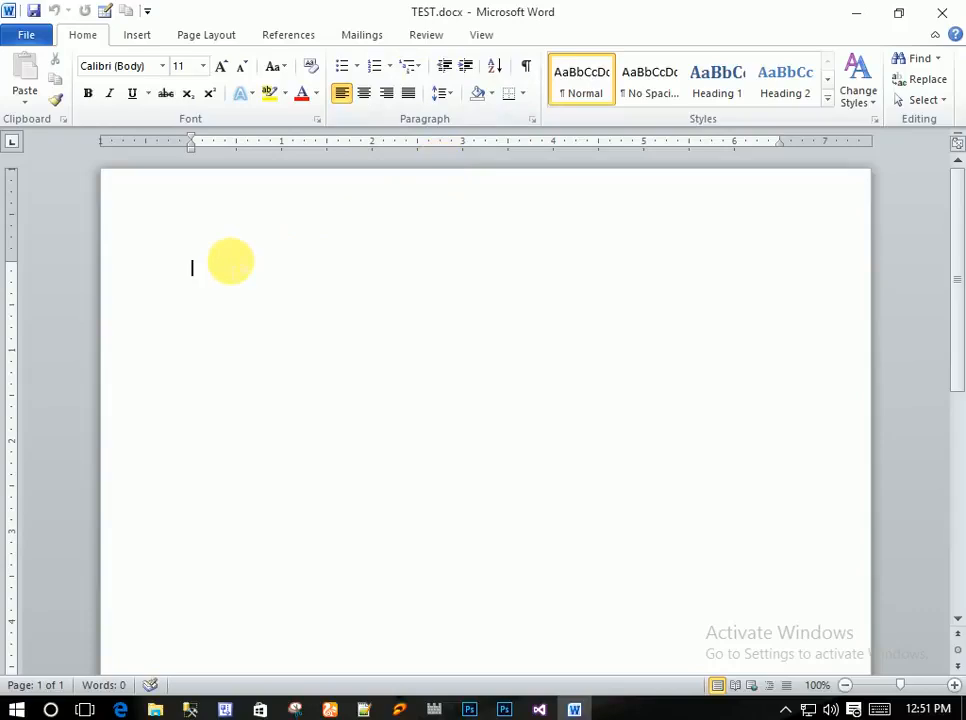
Generate three paragraphs of sample text in the document with =Rand(3)
{"action": "type", "text": "r"}
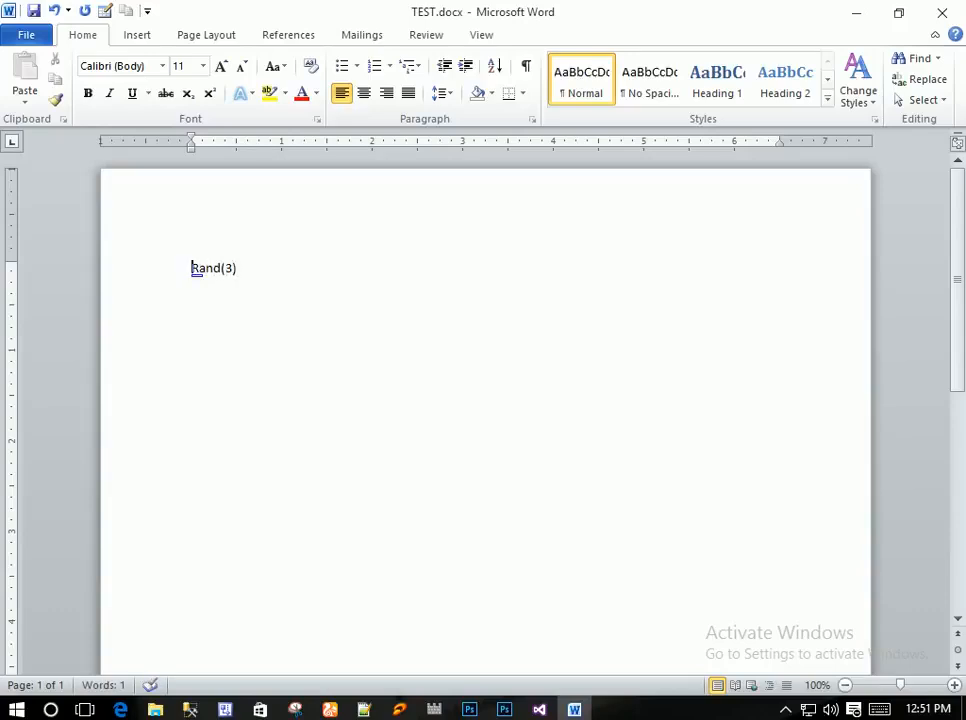
{"action": "left_click", "coordinate": [222, 268]}
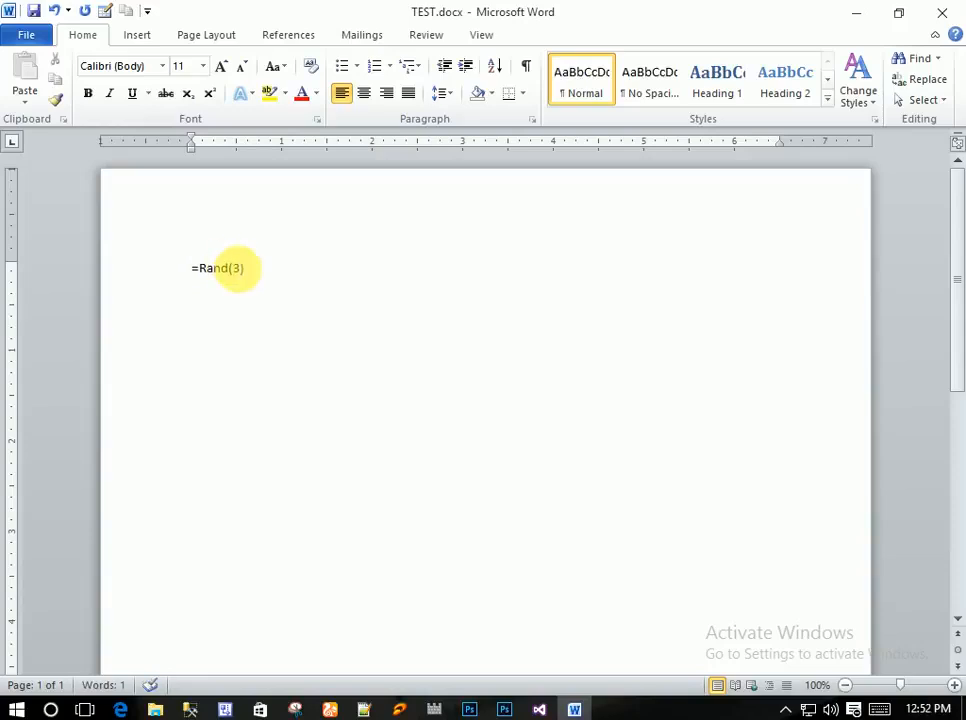
{"action": "key", "text": "Return"}
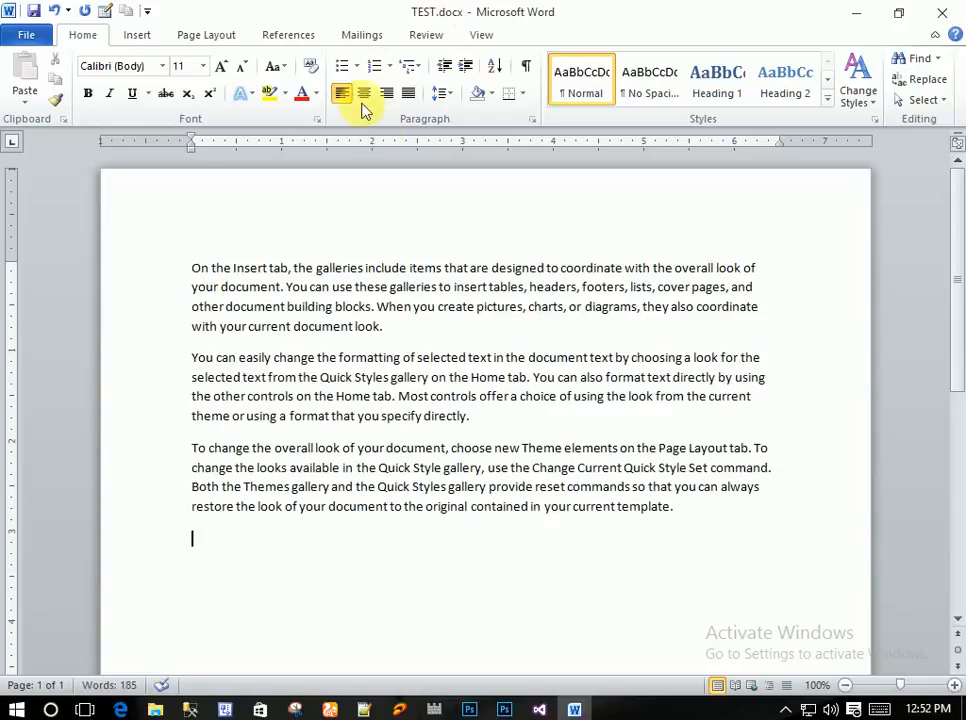
Practise selecting the whole text, a single line and the second paragraph
{"action": "left_click_drag", "start_coordinate": [705, 518], "coordinate": [210, 262]}
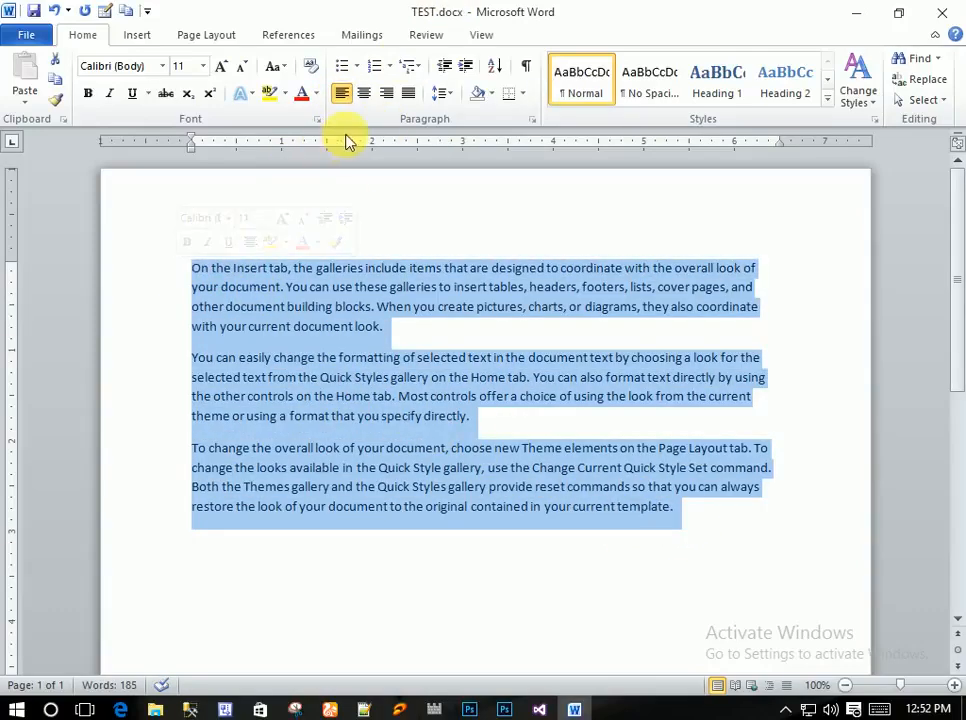
{"action": "left_click", "coordinate": [180, 349]}
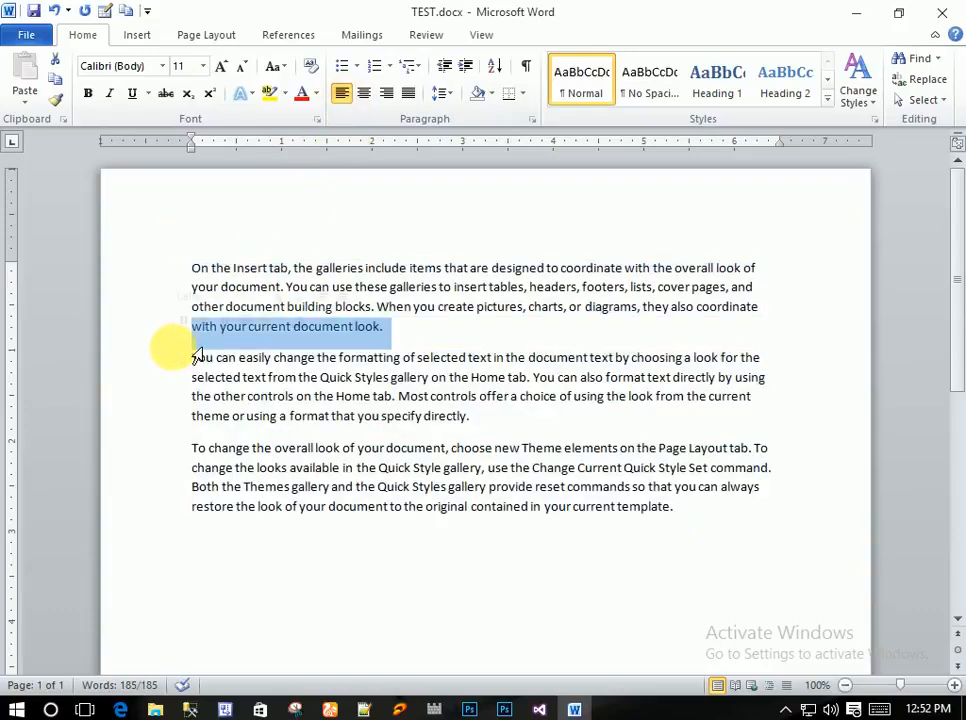
{"action": "left_click", "coordinate": [181, 403]}
{"action": "double_click", "coordinate": [176, 388]}
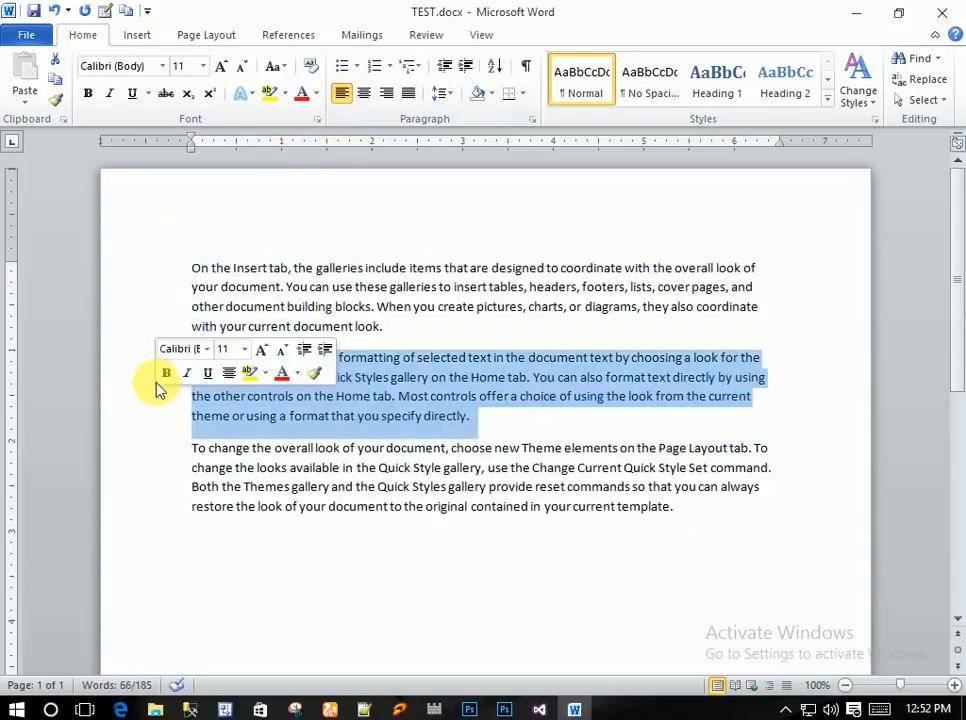
{"action": "triple_click", "coordinate": [157, 386]}
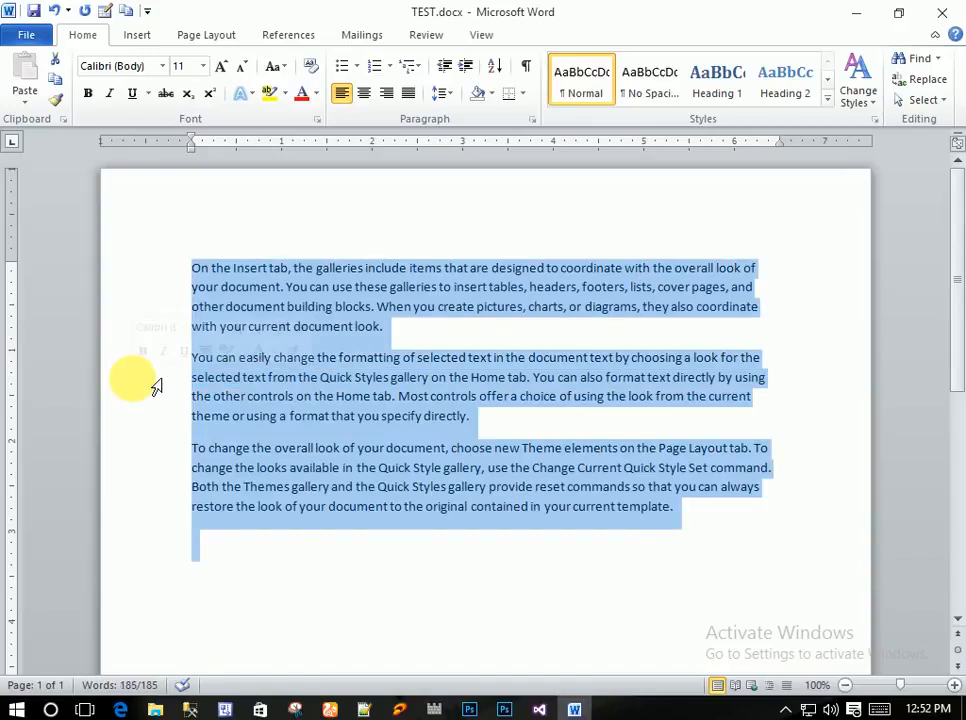
{"action": "left_click", "coordinate": [155, 384]}
{"action": "double_click", "coordinate": [184, 391]}
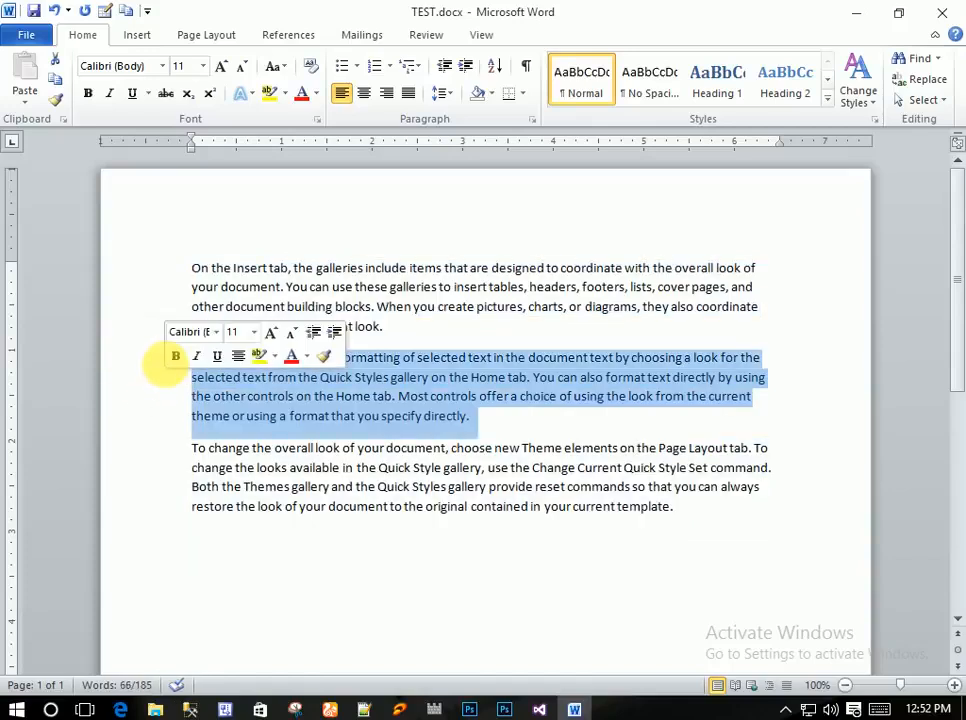
Select all the text, try centred and right alignment on it, and finally justify it
{"action": "triple_click", "coordinate": [151, 382]}
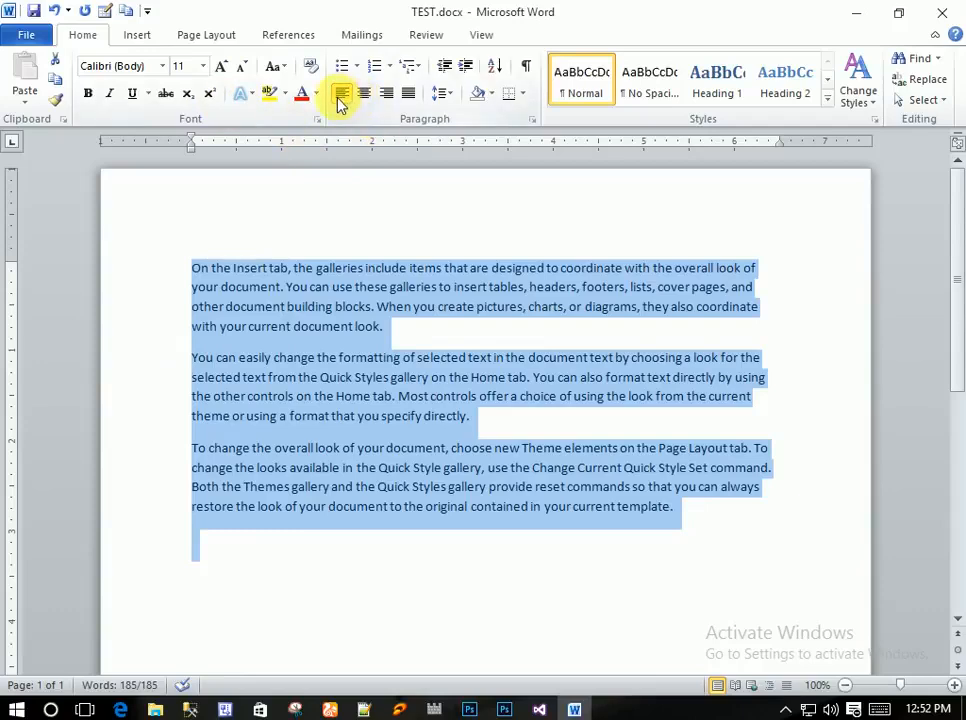
{"action": "left_click", "coordinate": [365, 95]}
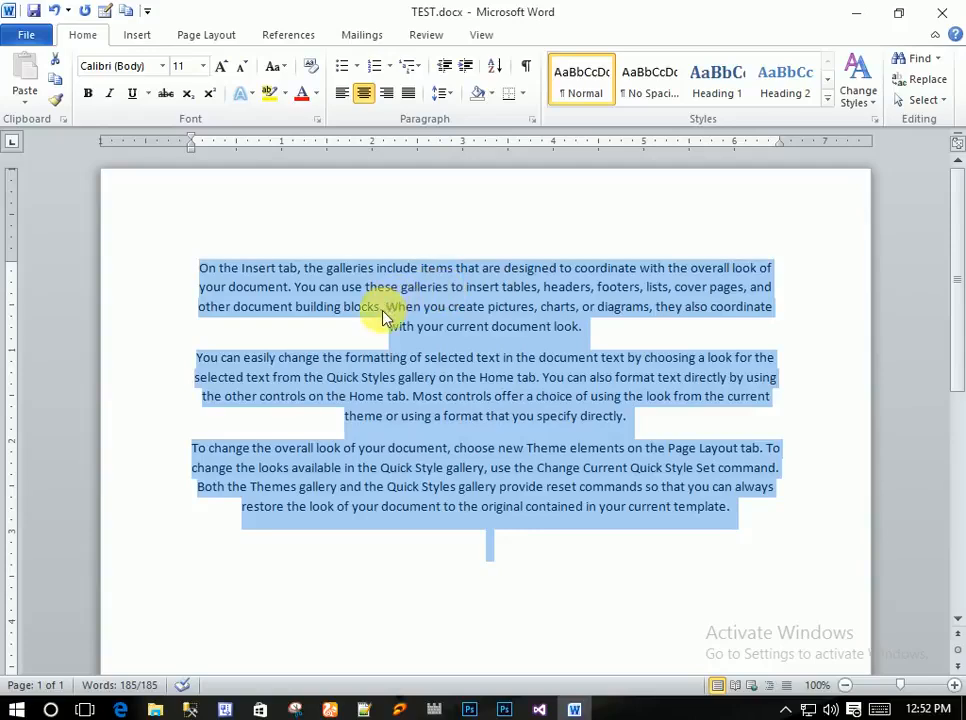
{"action": "left_click", "coordinate": [387, 93]}
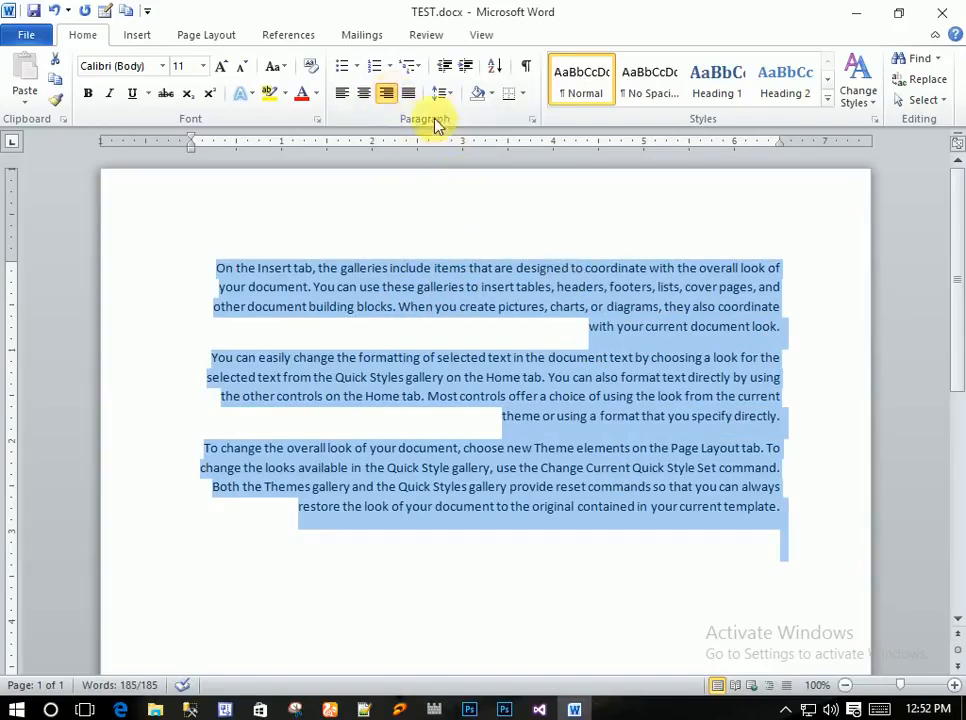
{"action": "left_click", "coordinate": [408, 93]}
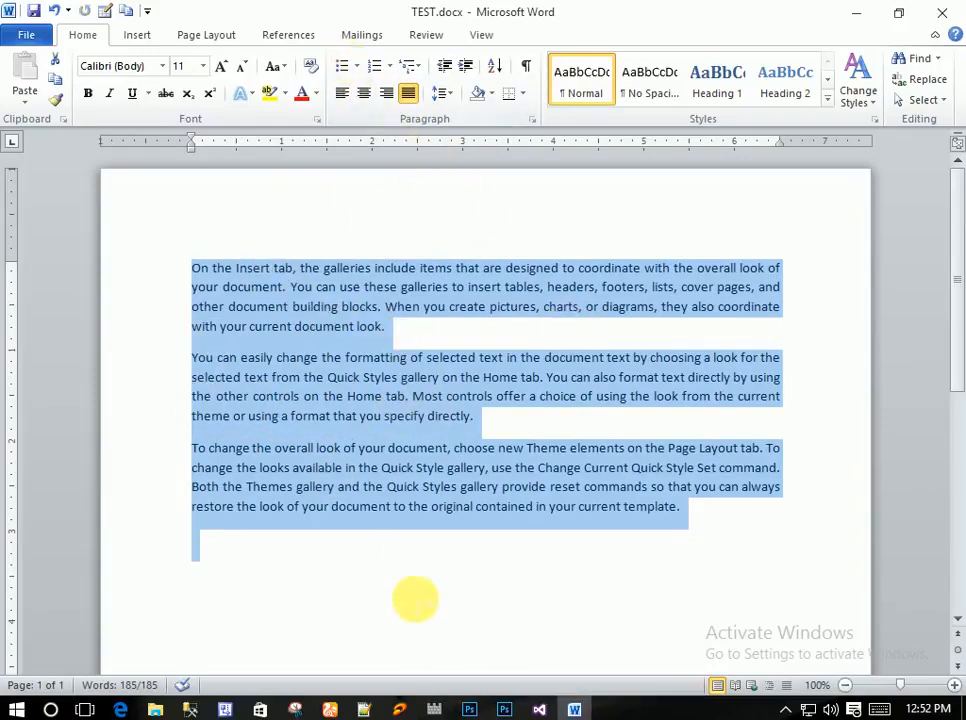
{"action": "left_click", "coordinate": [414, 597]}
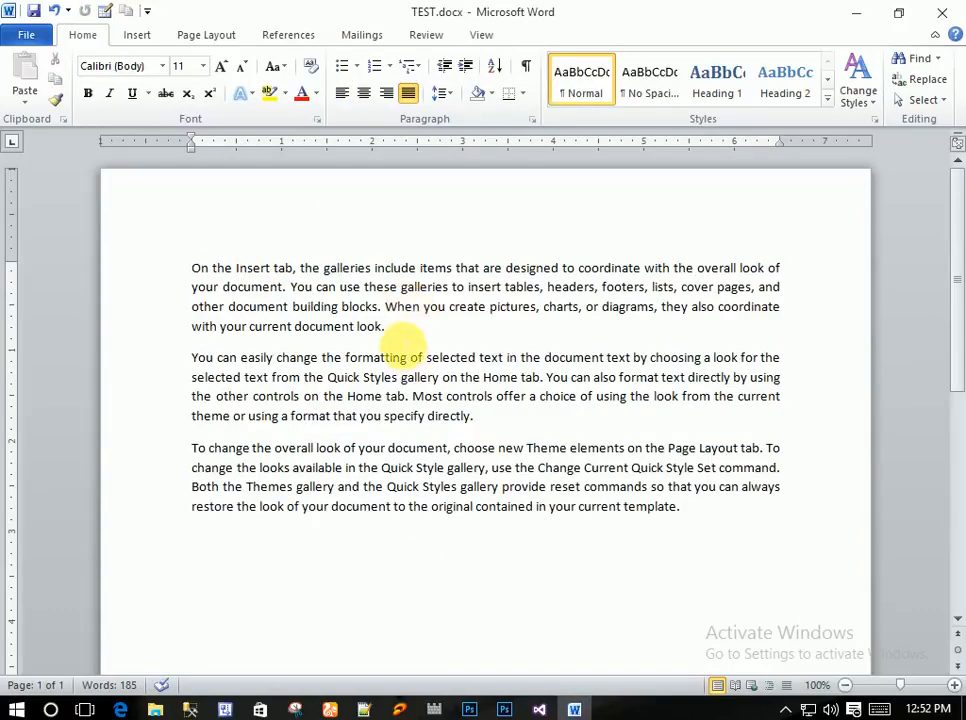
Give the first paragraph a solid round bullet and the second paragraph a check mark bullet
{"action": "left_click_drag", "start_coordinate": [399, 343], "coordinate": [192, 266]}
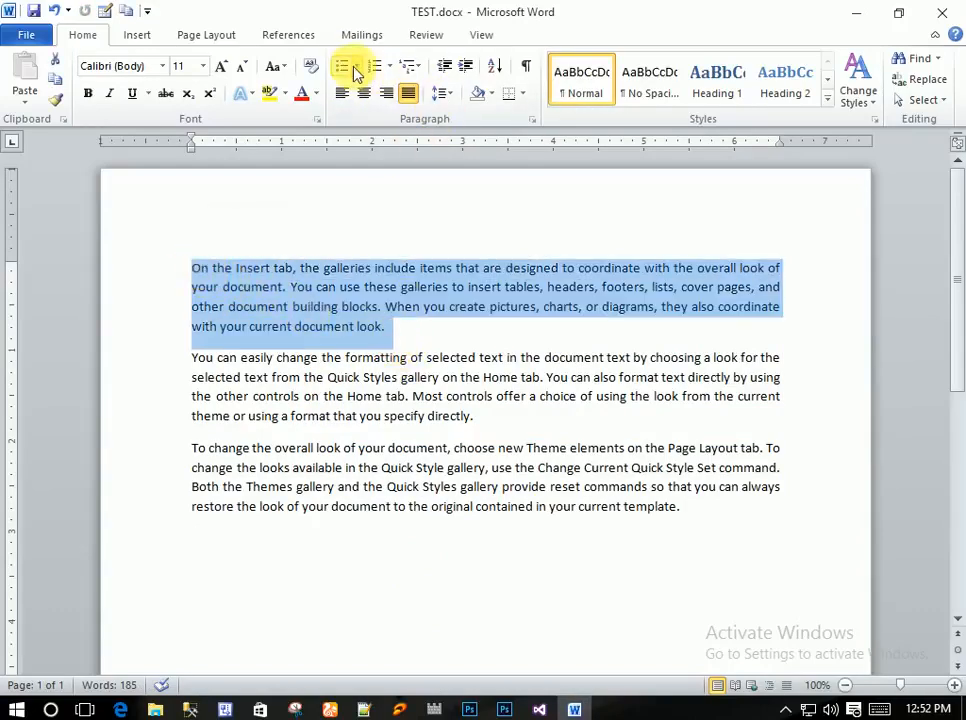
{"action": "left_click", "coordinate": [357, 66]}
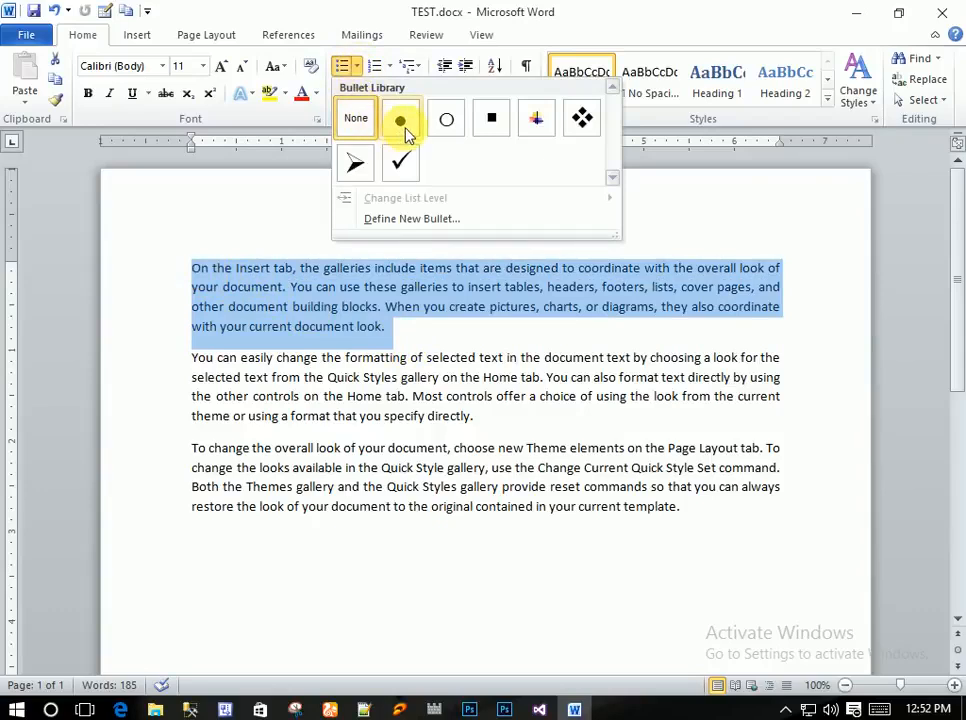
{"action": "left_click", "coordinate": [401, 122]}
{"action": "left_click_drag", "start_coordinate": [468, 416], "coordinate": [190, 362]}
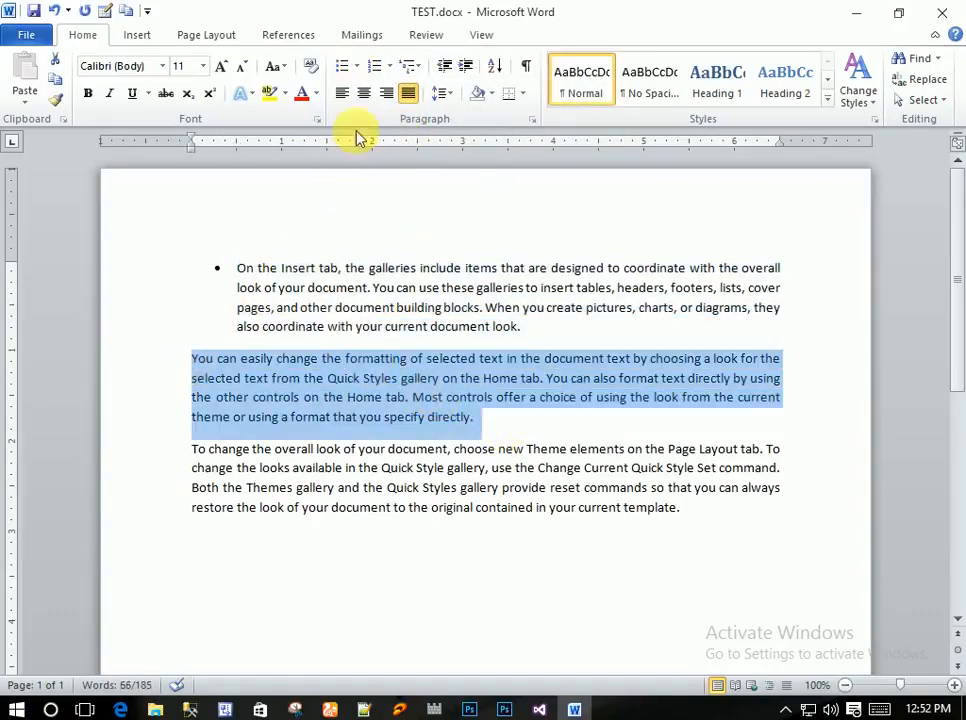
{"action": "left_click", "coordinate": [357, 66]}
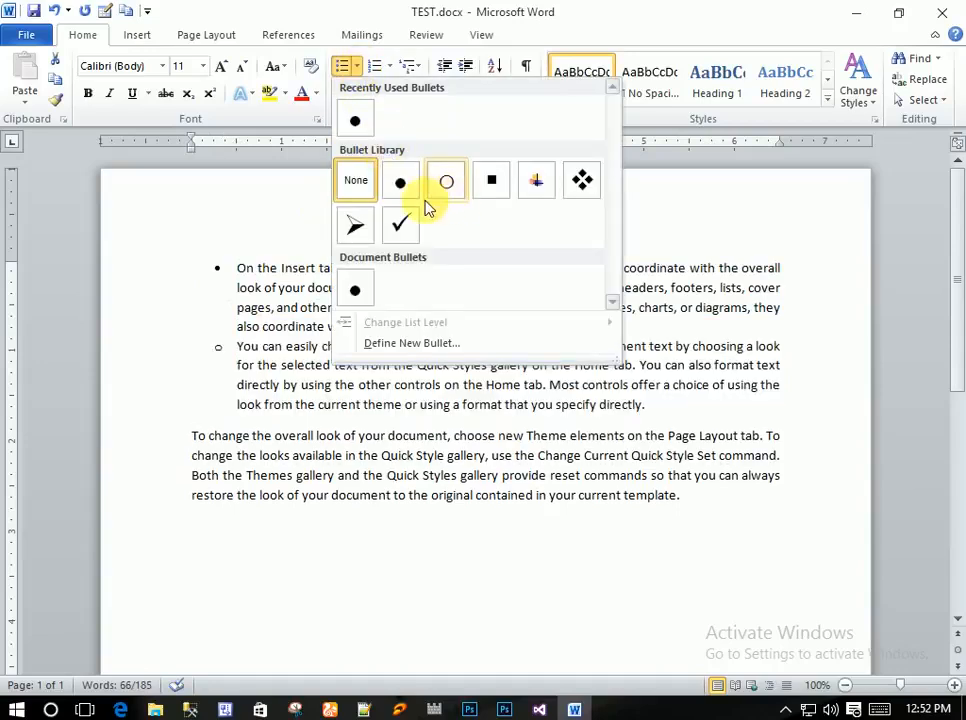
{"action": "left_click", "coordinate": [404, 238]}
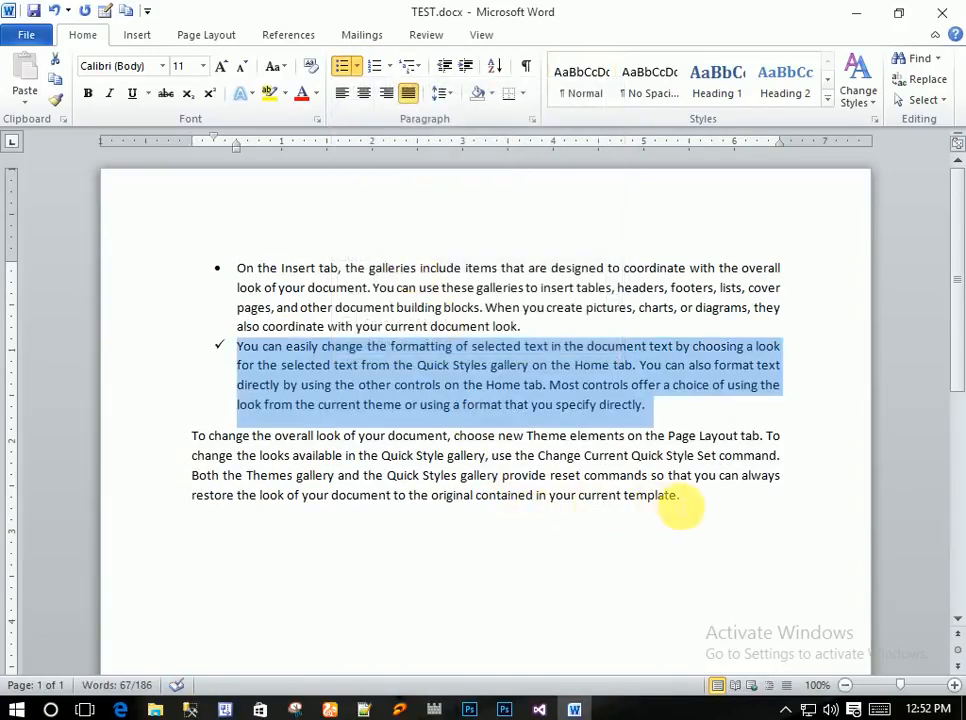
Give the third paragraph the multicoloured cross-shaped bullet from the bullet library
{"action": "left_click", "coordinate": [685, 505]}
{"action": "left_click_drag", "start_coordinate": [685, 505], "coordinate": [190, 442]}
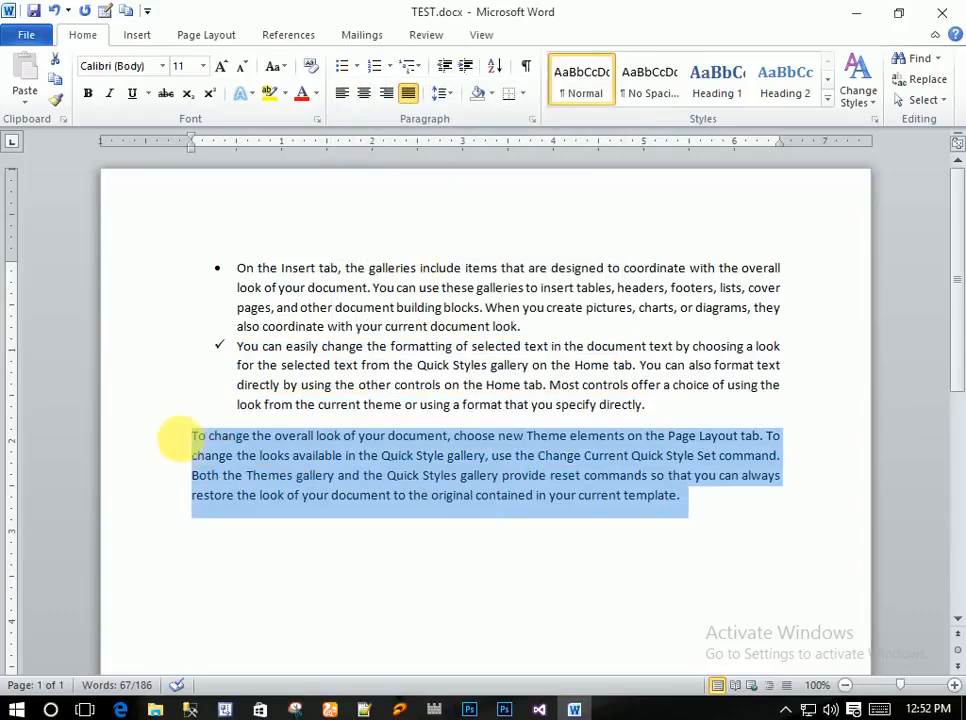
{"action": "left_click", "coordinate": [359, 67]}
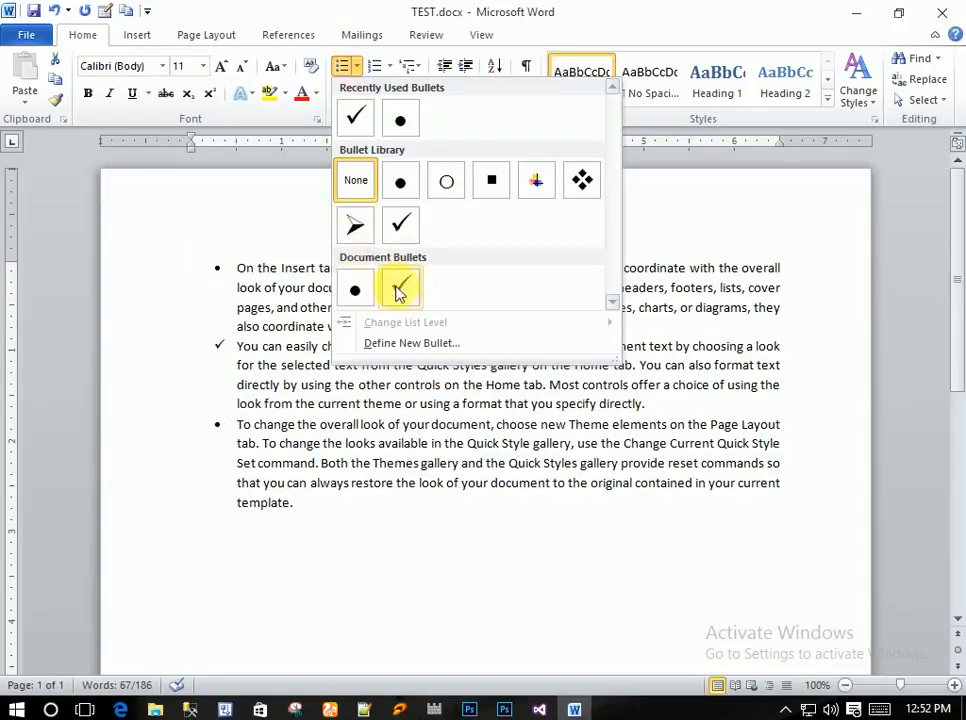
{"action": "left_click", "coordinate": [535, 185]}
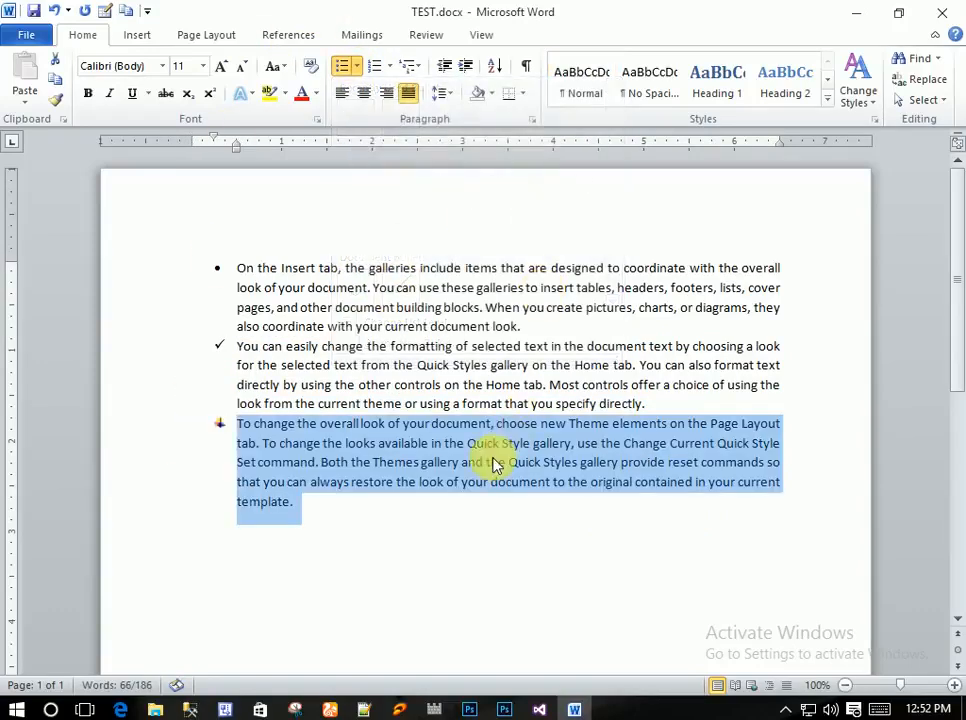
{"action": "left_click", "coordinate": [382, 513]}
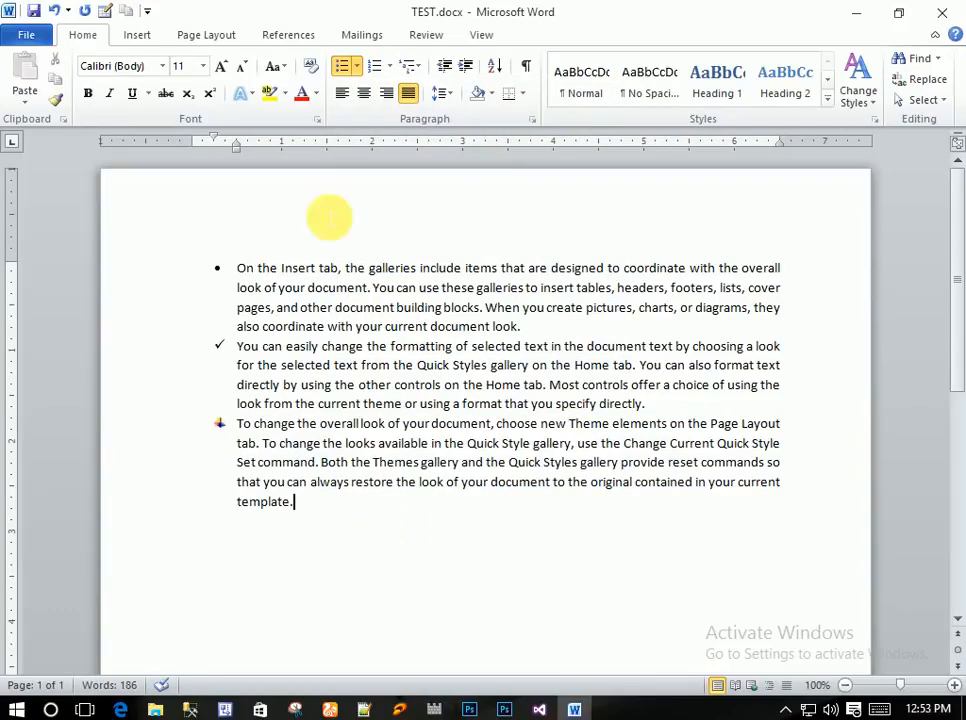
Undo the bullets on all three paragraphs
{"action": "left_click", "coordinate": [57, 12]}
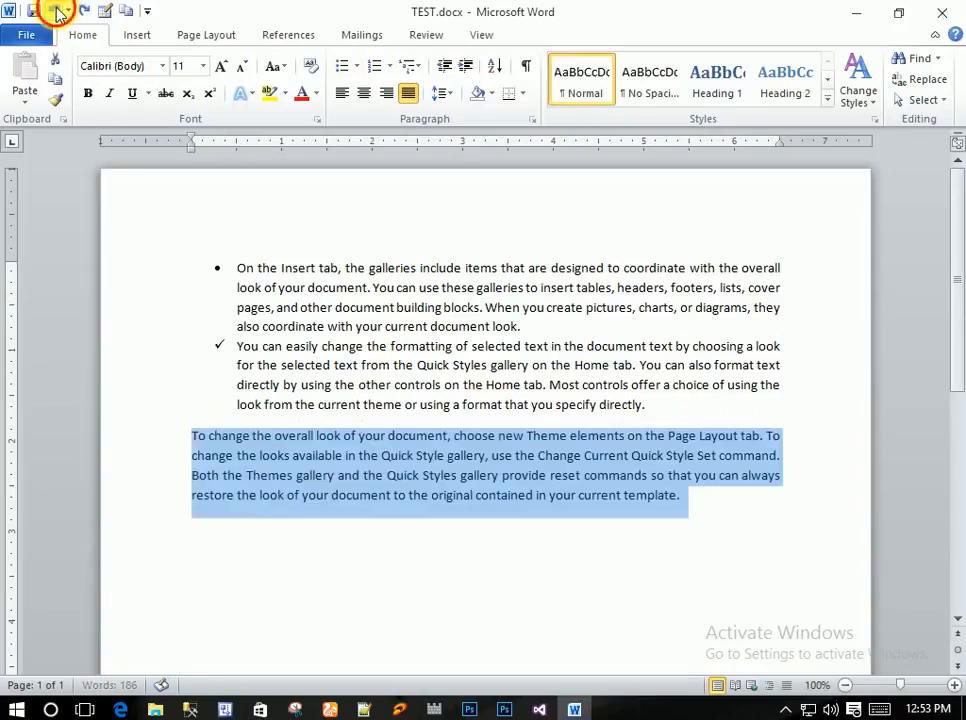
{"action": "left_click", "coordinate": [57, 12]}
{"action": "left_click", "coordinate": [57, 12]}
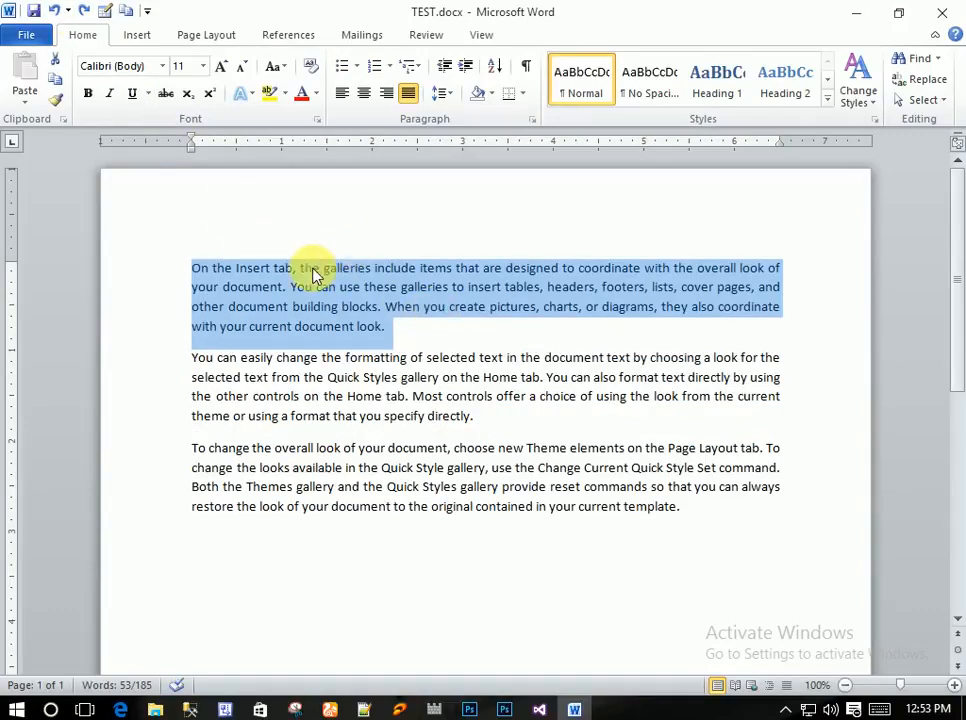
Preview the numbering formats on the first paragraph and look over the multilevel list library
{"action": "left_click", "coordinate": [392, 66]}
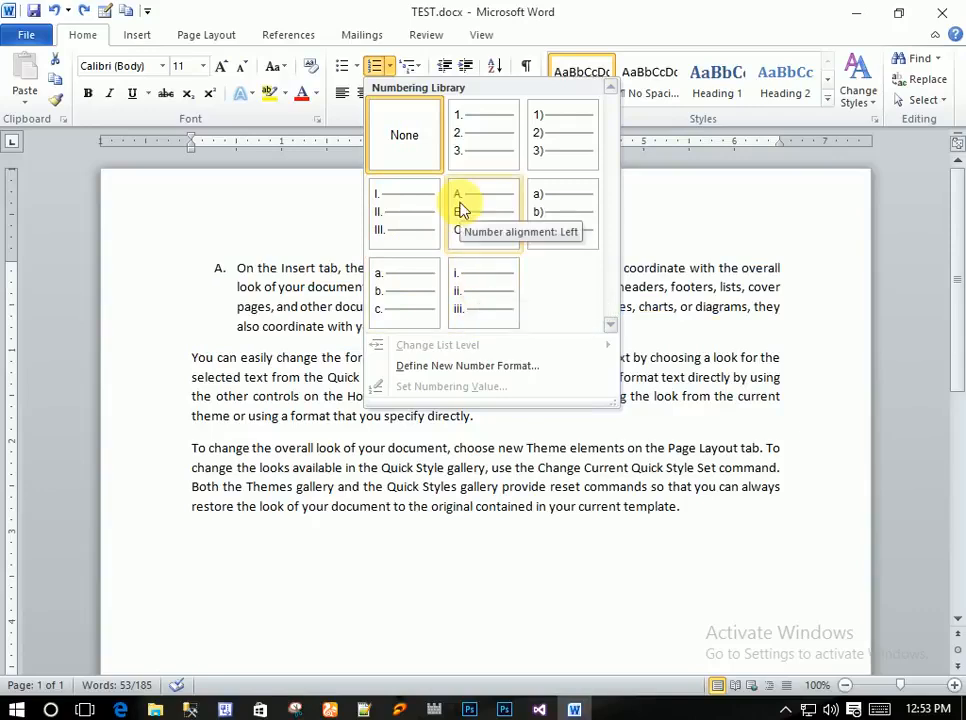
{"action": "left_click", "coordinate": [237, 243]}
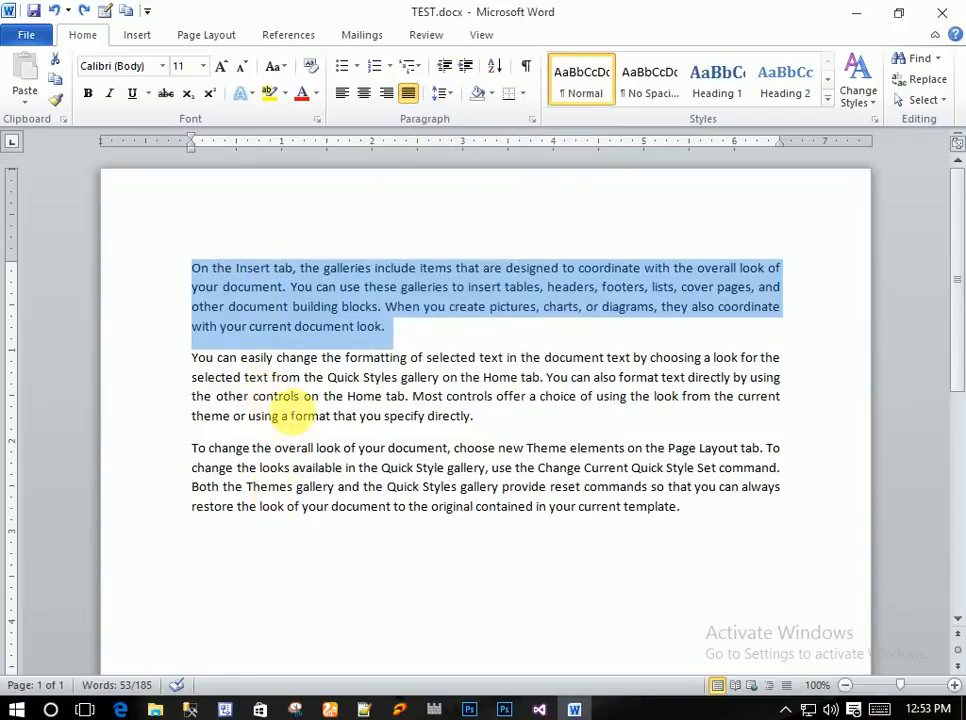
{"action": "left_click", "coordinate": [412, 67]}
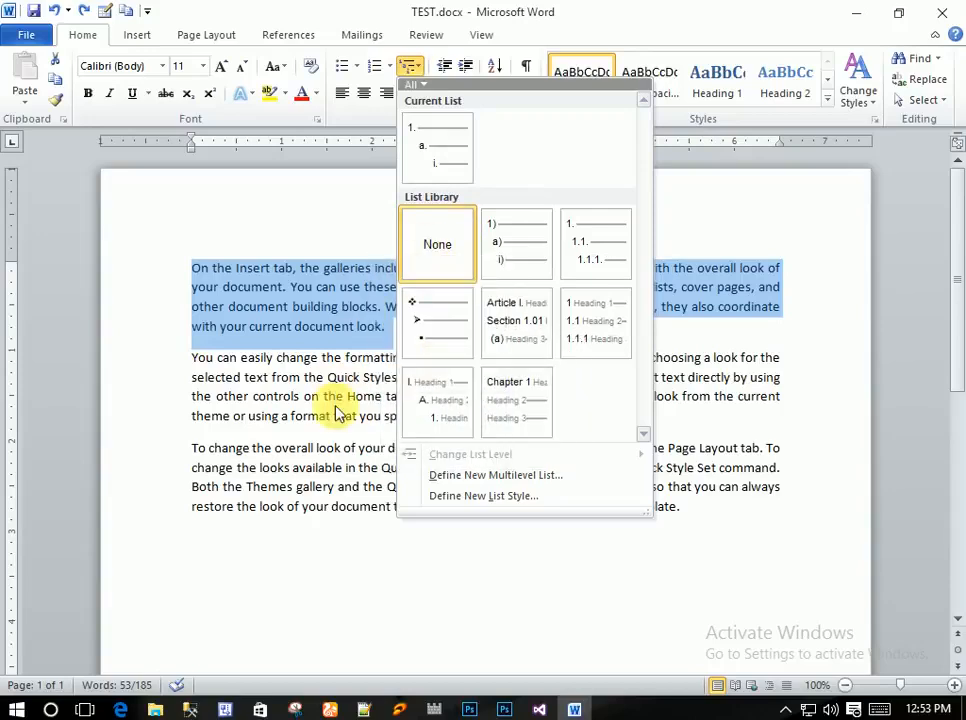
{"action": "key", "text": "Escape"}
Apply the 1) a) i) multilevel list format to all three paragraphs
{"action": "left_click", "coordinate": [727, 529]}
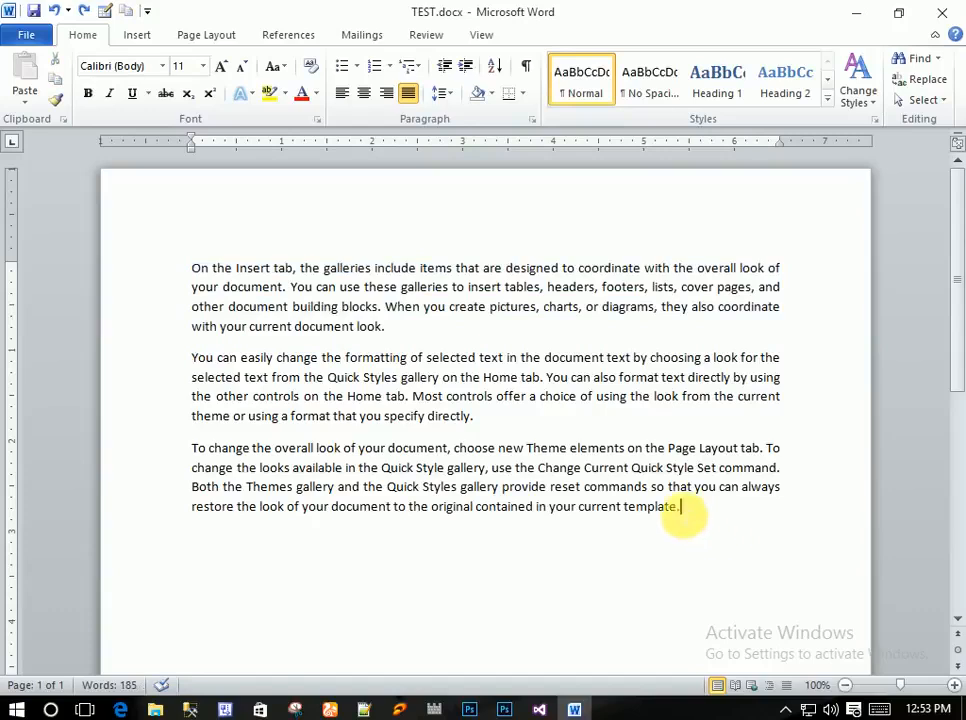
{"action": "left_click_drag", "start_coordinate": [701, 517], "coordinate": [248, 226]}
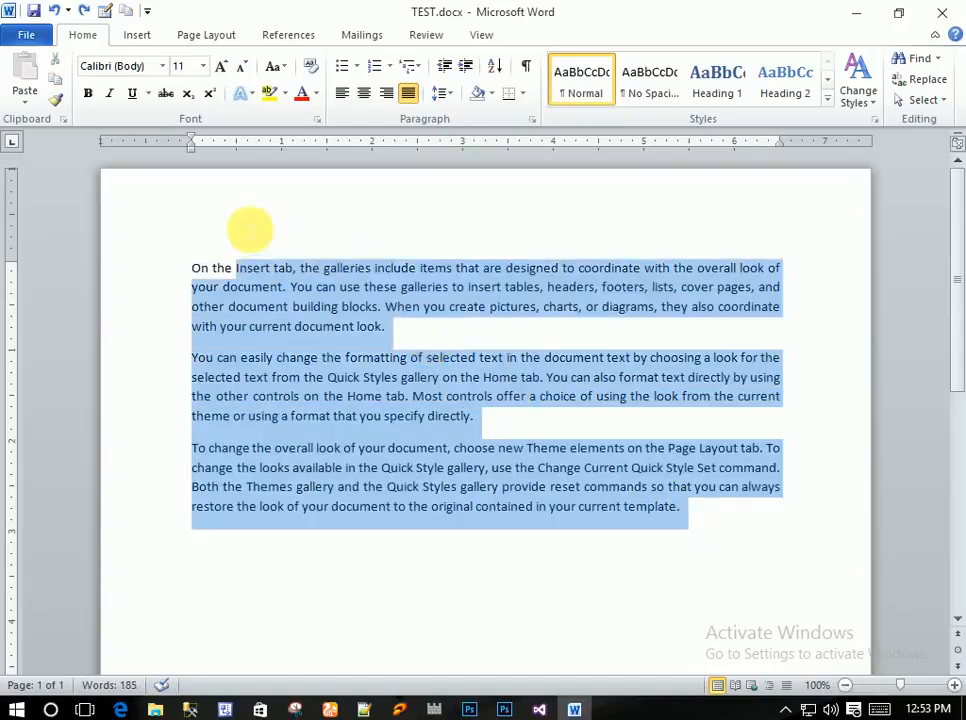
{"action": "left_click", "coordinate": [410, 65]}
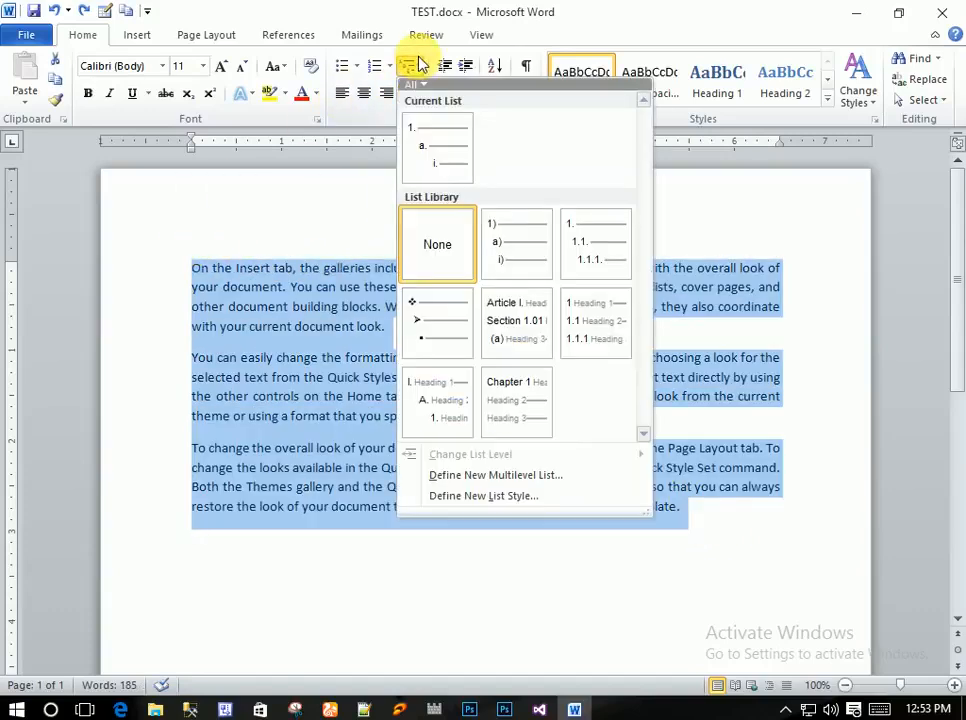
{"action": "left_click", "coordinate": [504, 258]}
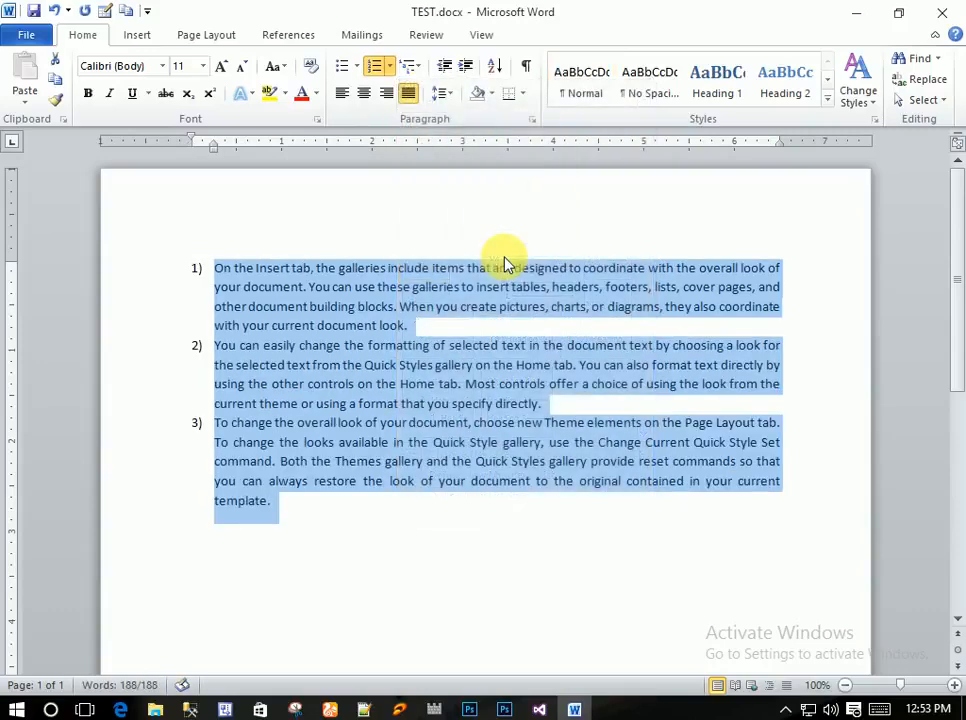
Undo the multilevel list on all three paragraphs and restore their justified alignment
{"action": "left_click", "coordinate": [340, 461]}
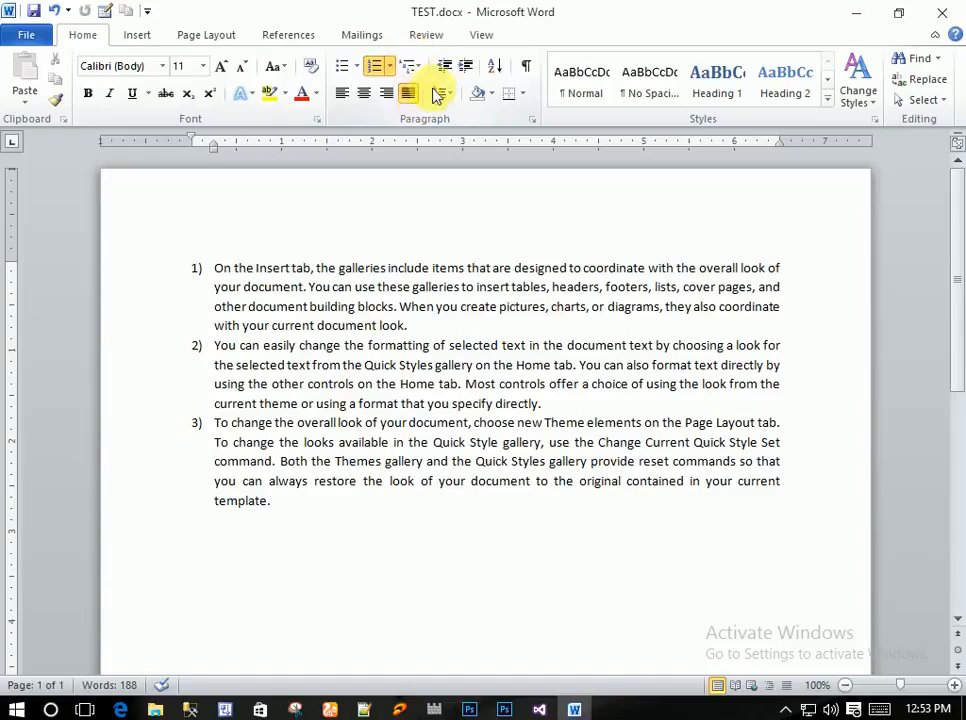
{"action": "left_click", "coordinate": [212, 270]}
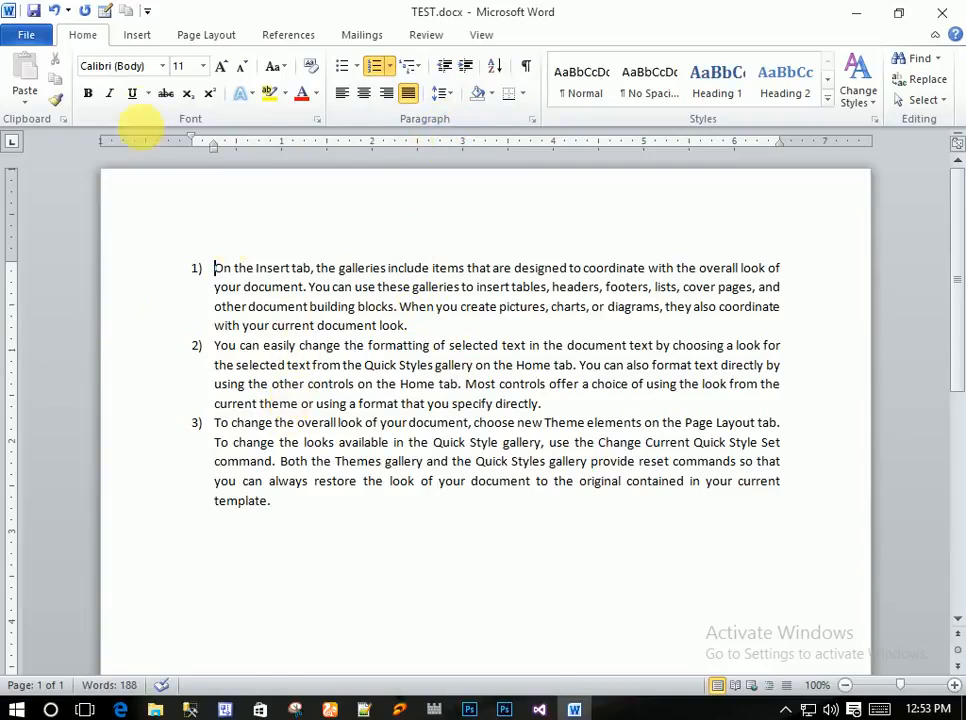
{"action": "left_click", "coordinate": [56, 19]}
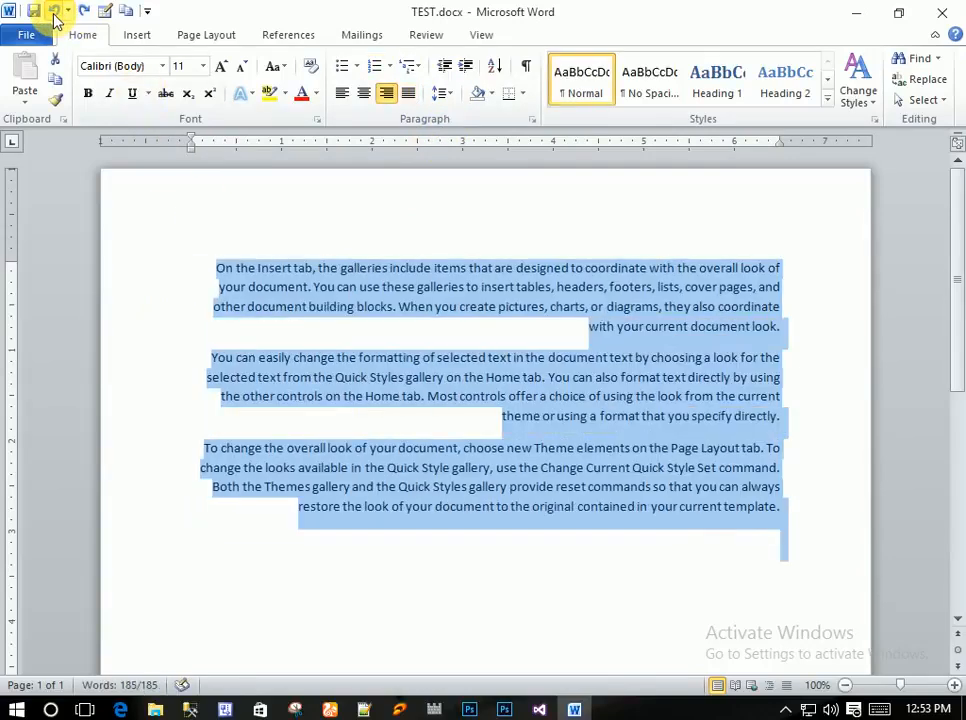
{"action": "left_click", "coordinate": [84, 12]}
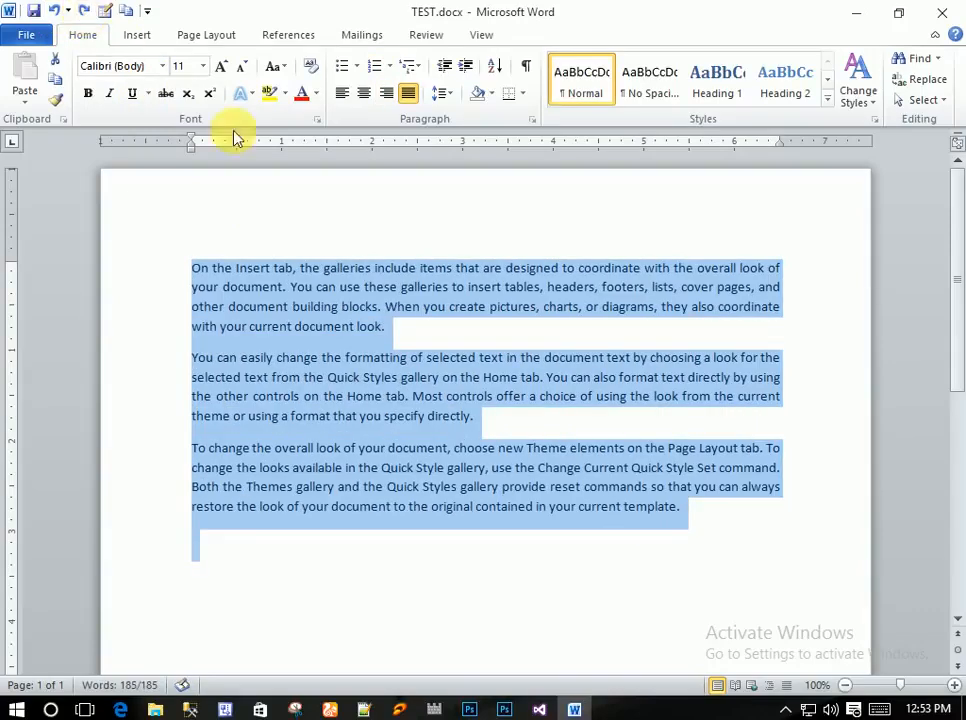
{"action": "left_click", "coordinate": [485, 228]}
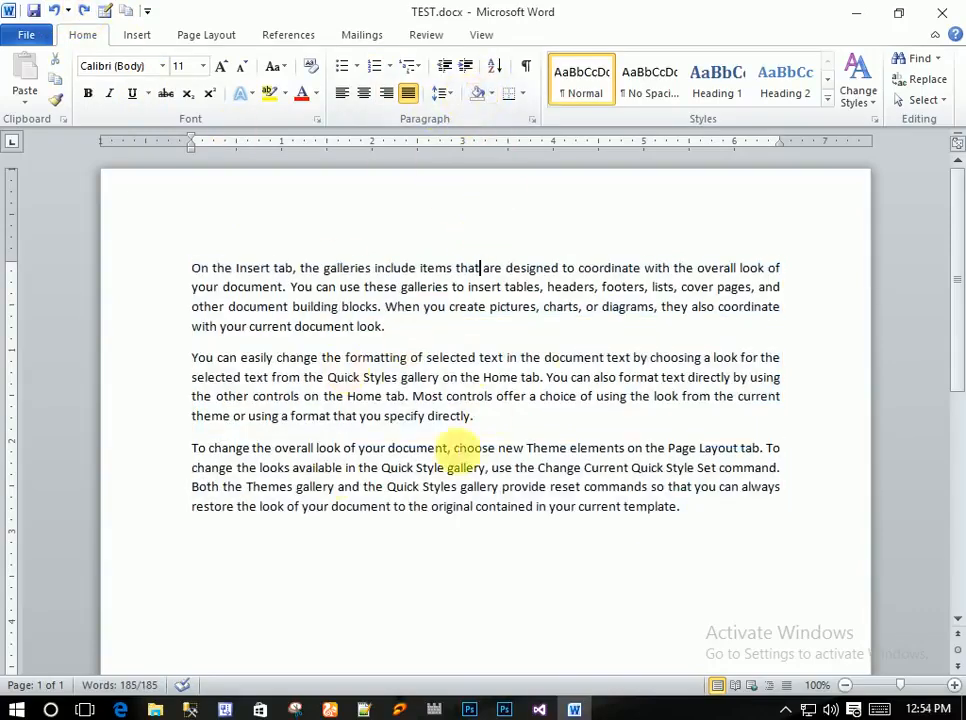
Shade the first paragraph light aqua, followed by light purple shading on all three paragraphs
{"action": "left_click", "coordinate": [493, 97]}
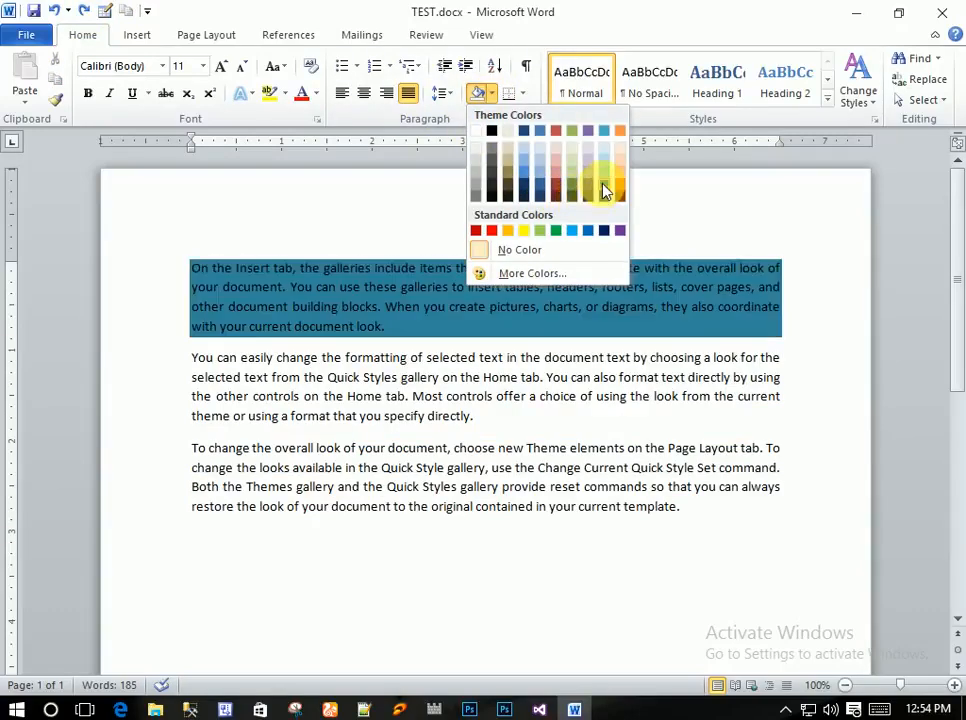
{"action": "left_click", "coordinate": [603, 177]}
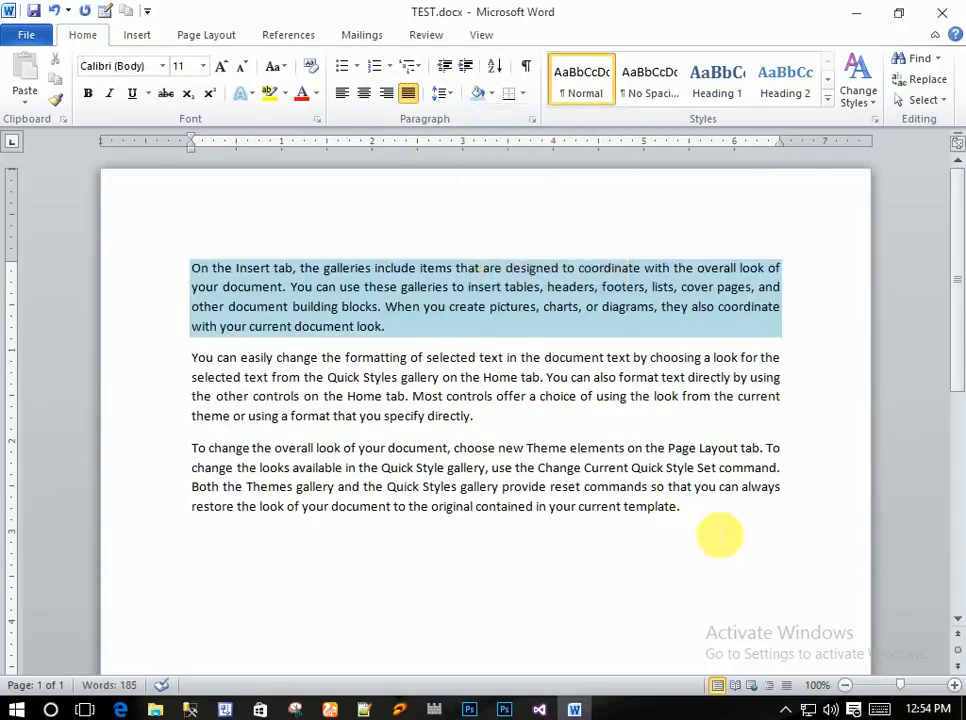
{"action": "left_click_drag", "start_coordinate": [721, 527], "coordinate": [190, 259]}
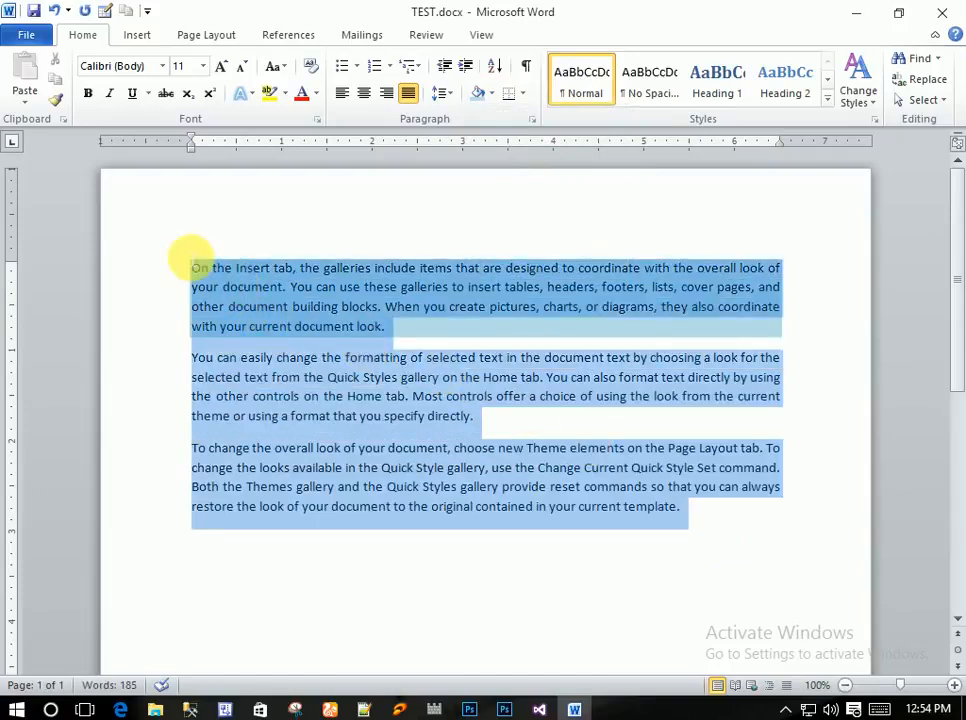
{"action": "left_click", "coordinate": [491, 93]}
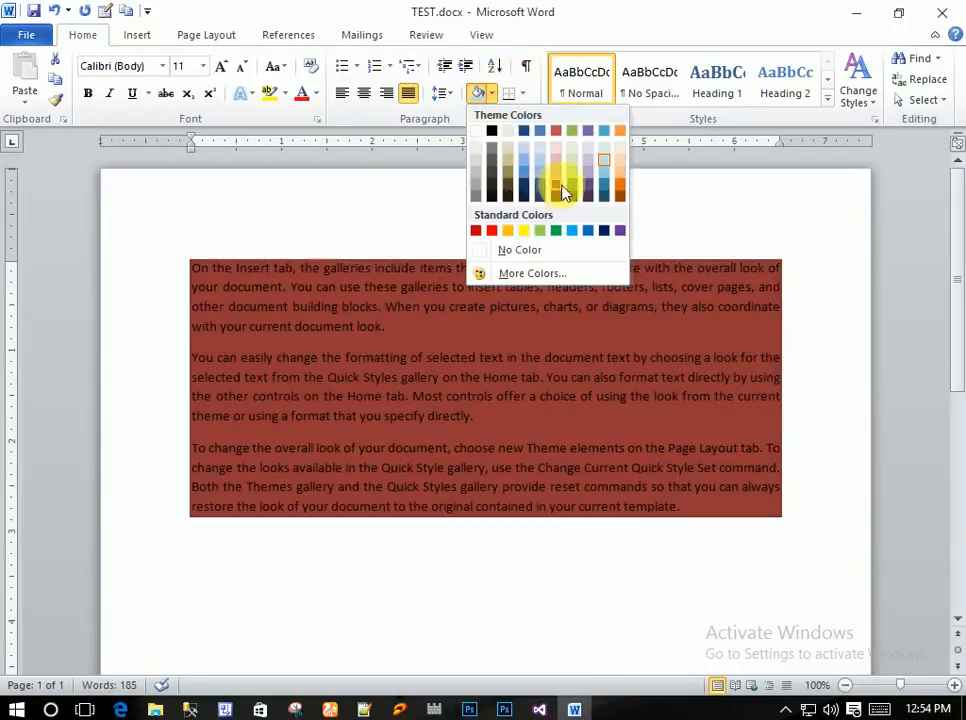
{"action": "left_click", "coordinate": [590, 170]}
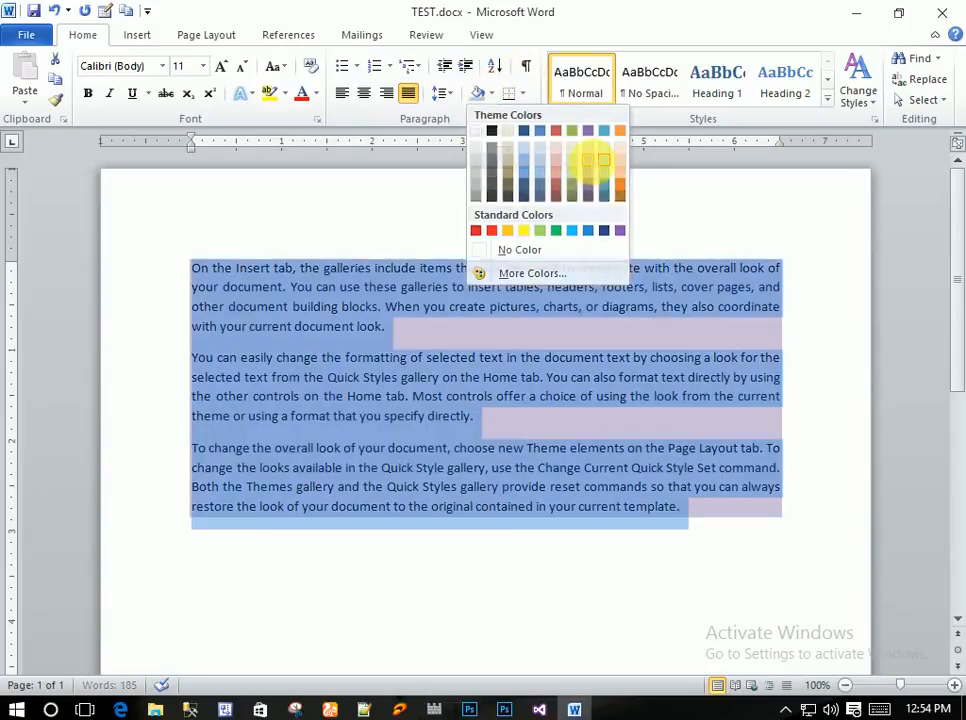
{"action": "left_click", "coordinate": [607, 416]}
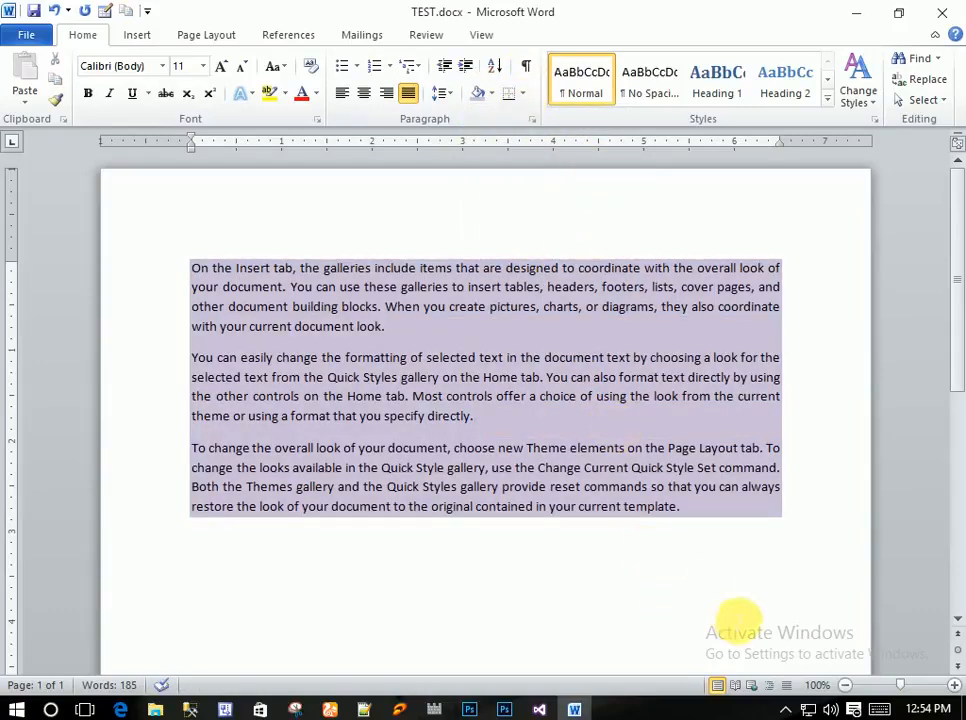
{"action": "left_click_drag", "start_coordinate": [191, 396], "coordinate": [556, 554]}
{"action": "left_click", "coordinate": [651, 539]}
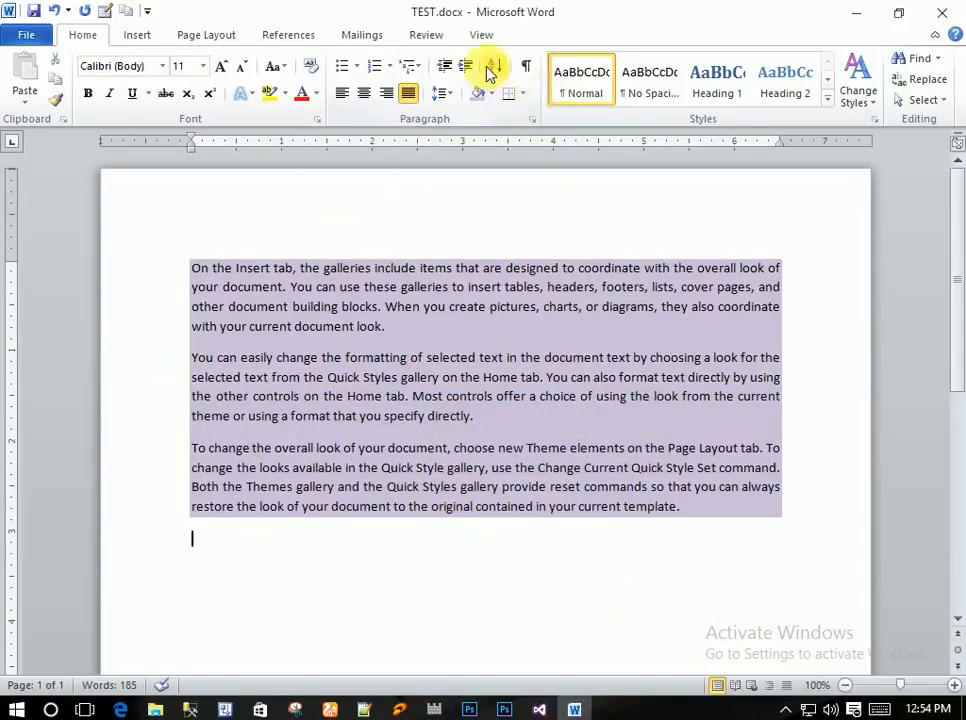
Apply All Borders to the empty last paragraph and to the three shaded paragraphs
{"action": "left_click", "coordinate": [521, 93]}
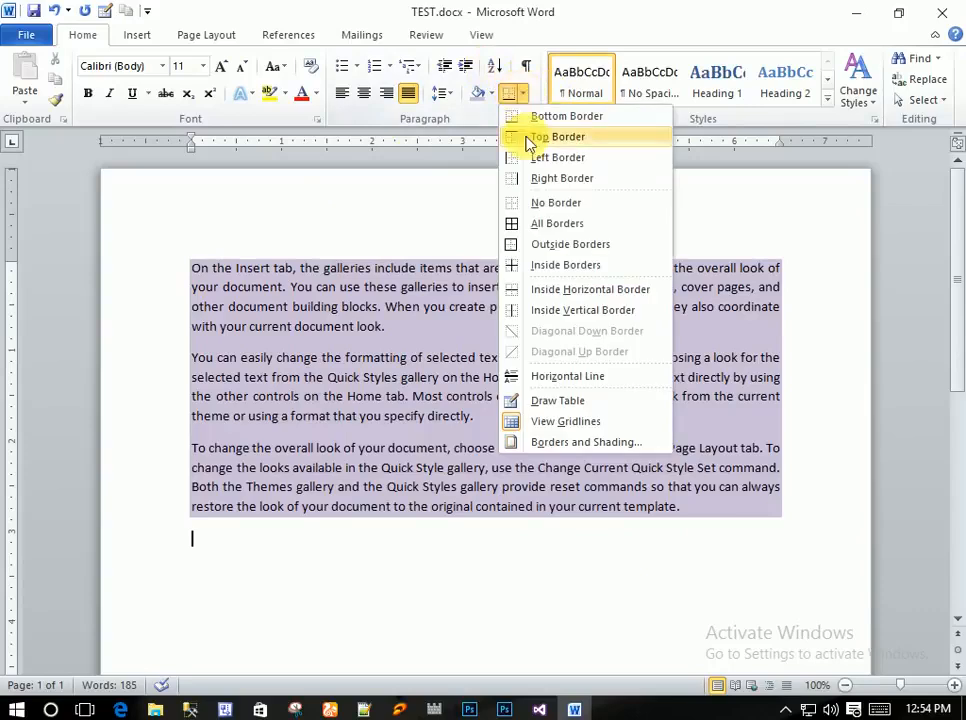
{"action": "left_click", "coordinate": [556, 224]}
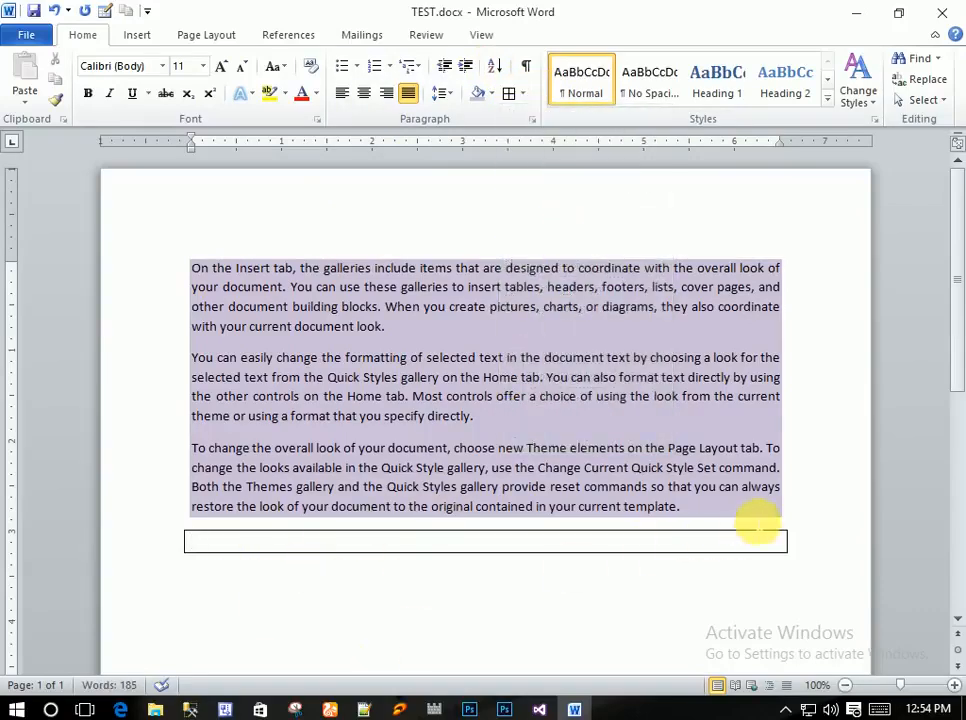
{"action": "left_click_drag", "start_coordinate": [693, 516], "coordinate": [183, 276]}
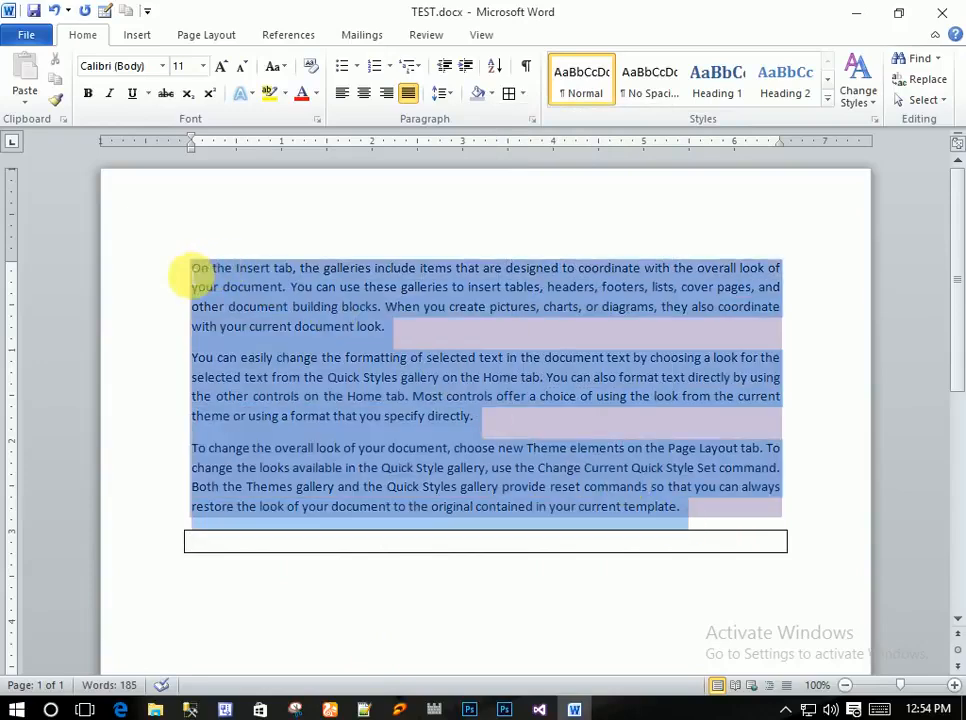
{"action": "left_click", "coordinate": [520, 96]}
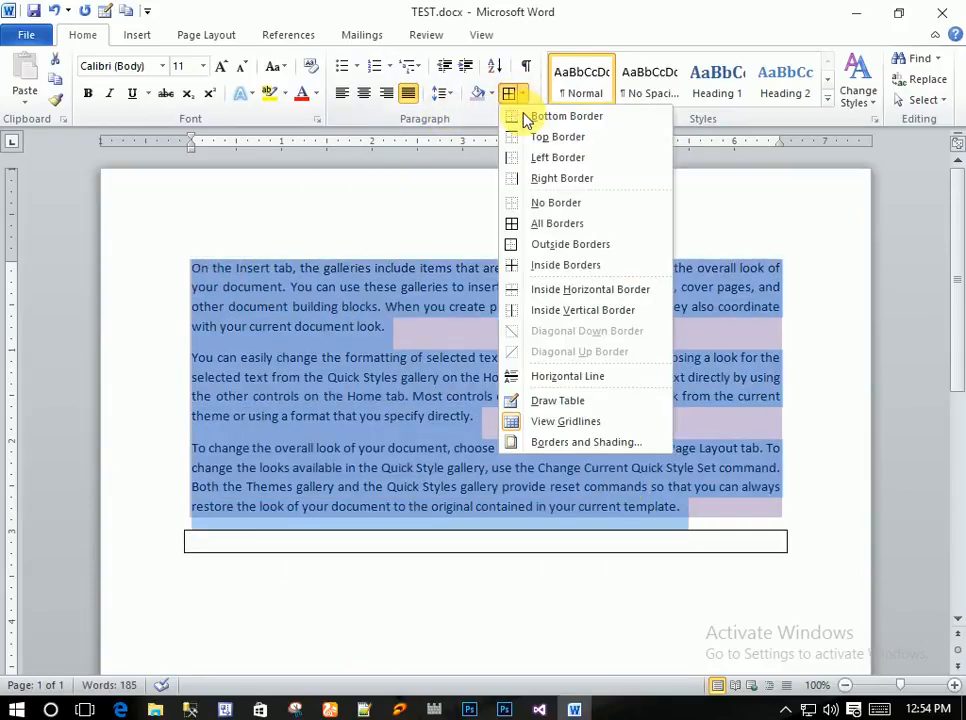
{"action": "left_click", "coordinate": [566, 224]}
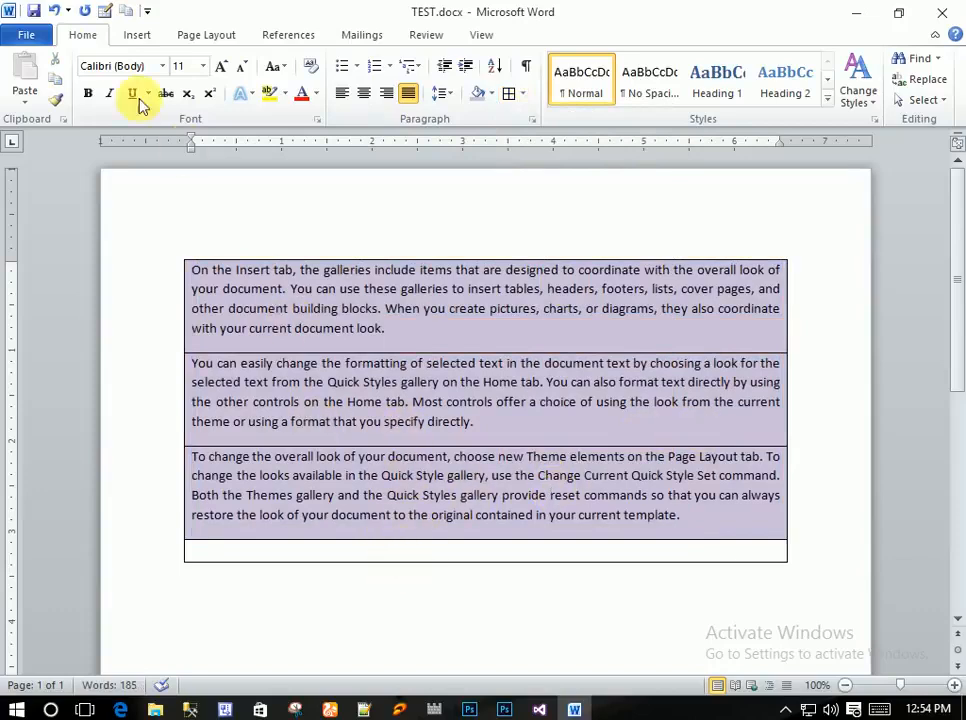
Undo all the borders and shading applied to the paragraphs
{"action": "left_click", "coordinate": [54, 11]}
{"action": "left_click", "coordinate": [54, 11]}
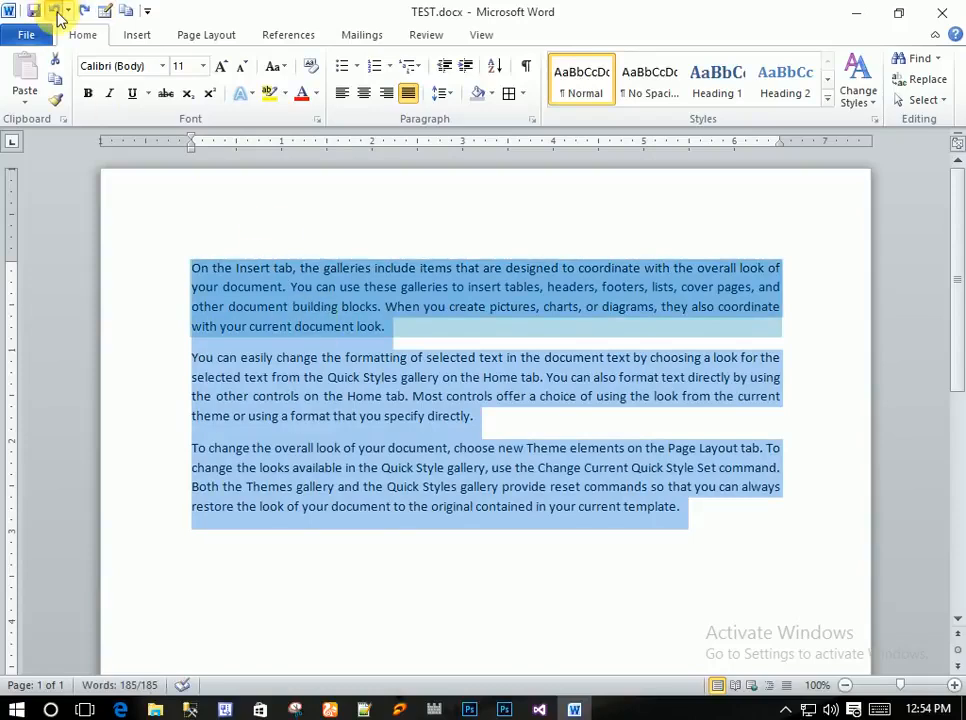
{"action": "left_click", "coordinate": [54, 11]}
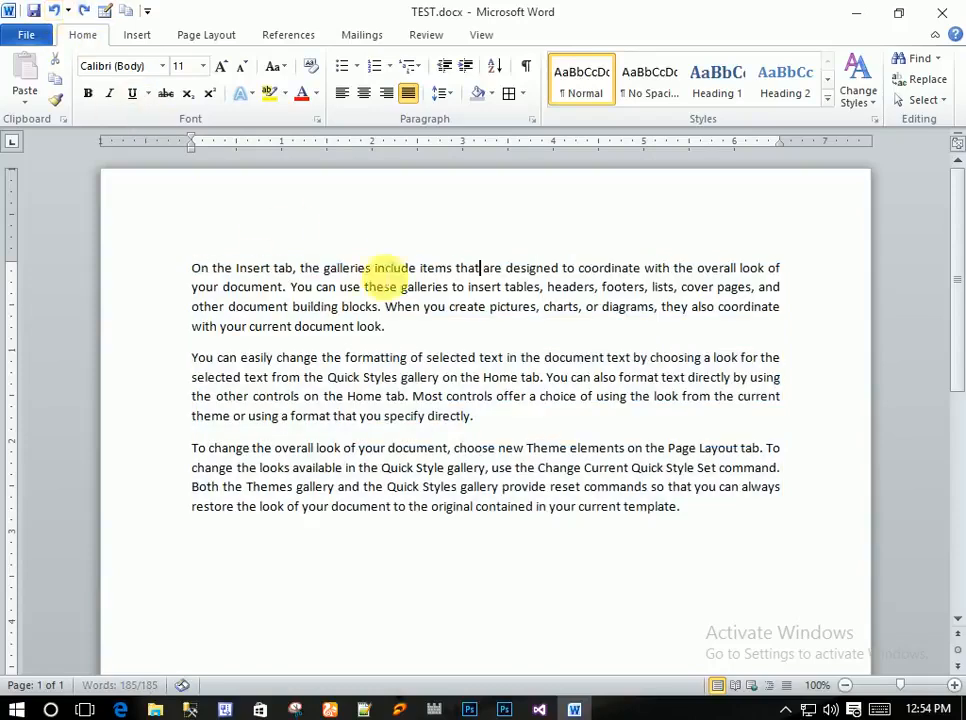
Look over the Sort Text options for the whole text and dismiss them without sorting
{"action": "left_click", "coordinate": [494, 68]}
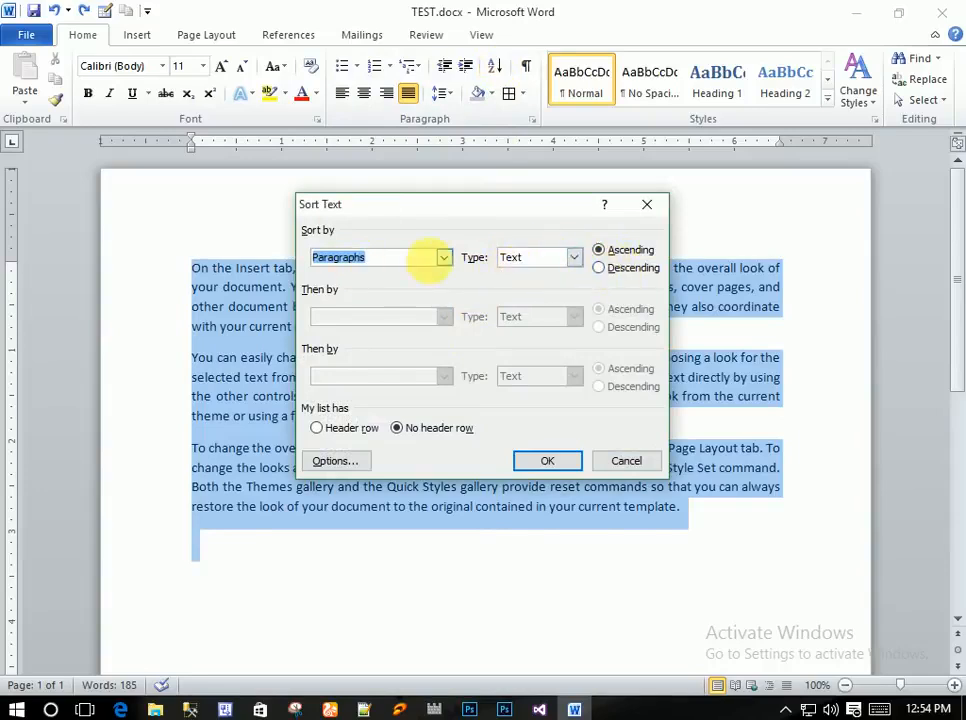
{"action": "left_click", "coordinate": [650, 206]}
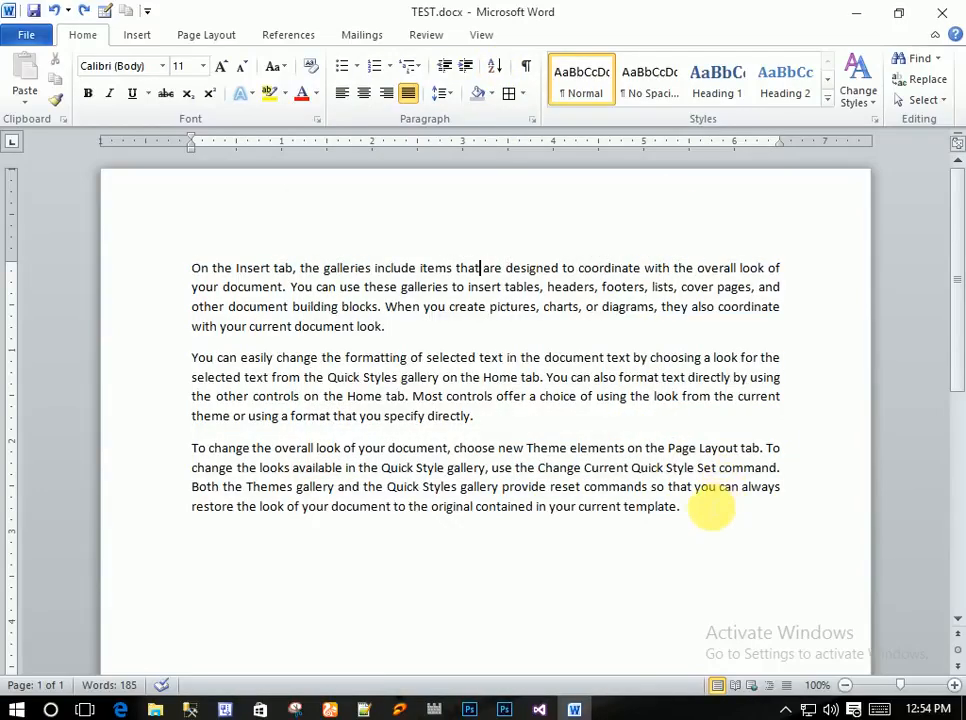
Replace the three paragraphs with the words Men, Women and Apple, each on its own line
{"action": "left_click_drag", "start_coordinate": [686, 510], "coordinate": [119, 270]}
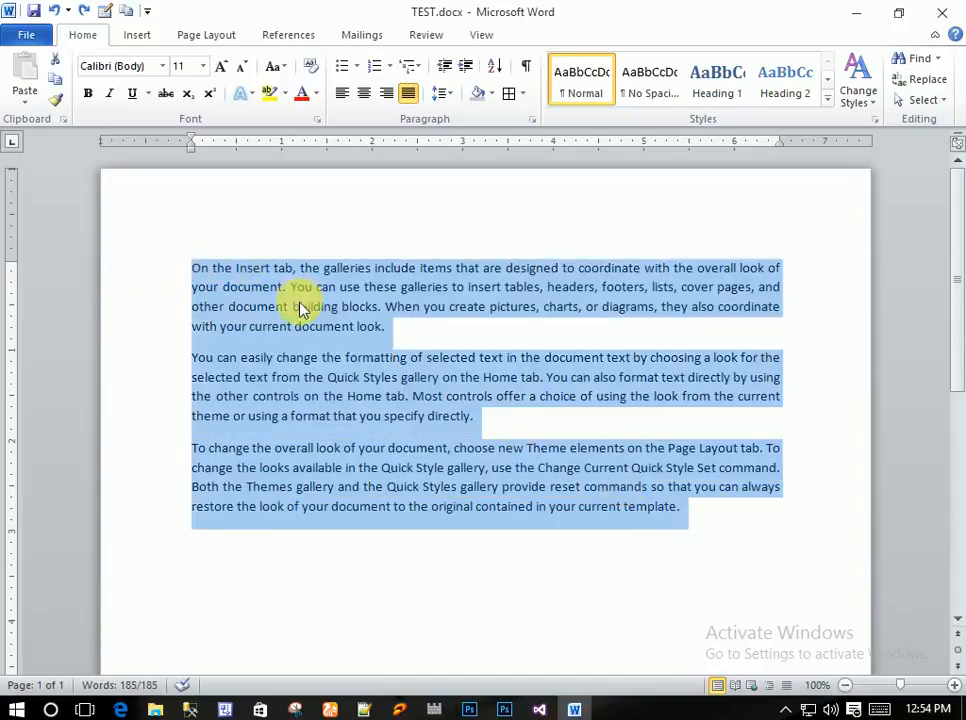
{"action": "key", "text": "Delete"}
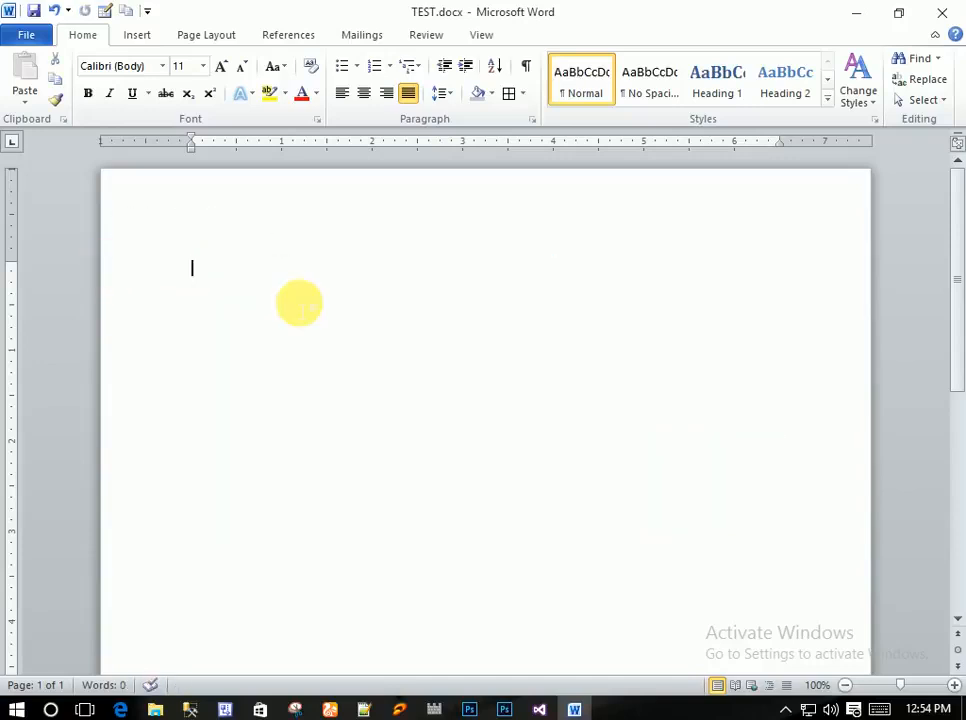
{"action": "type", "text": "Men"}
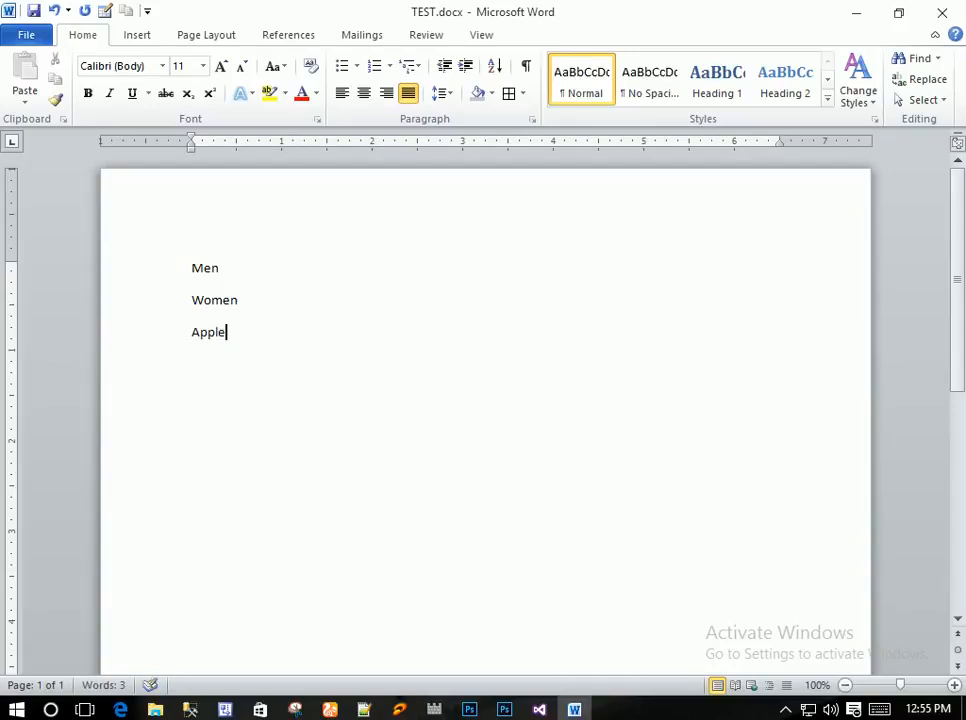
Sort the three words by paragraph as text in ascending order
{"action": "left_click_drag", "start_coordinate": [252, 360], "coordinate": [161, 270]}
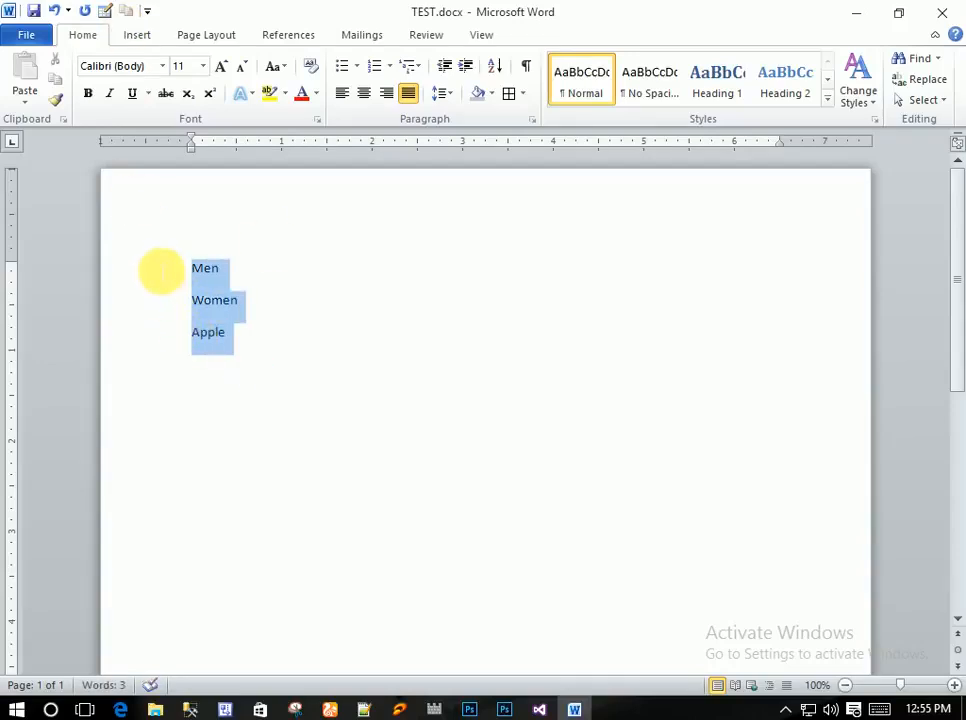
{"action": "left_click", "coordinate": [500, 69]}
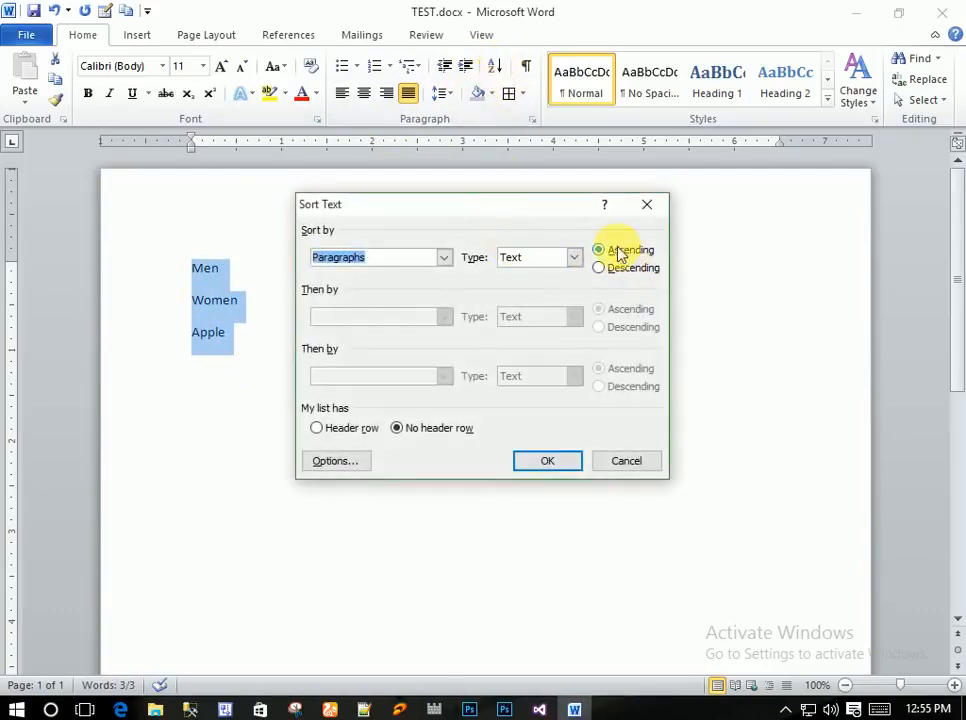
{"action": "left_click", "coordinate": [548, 461]}
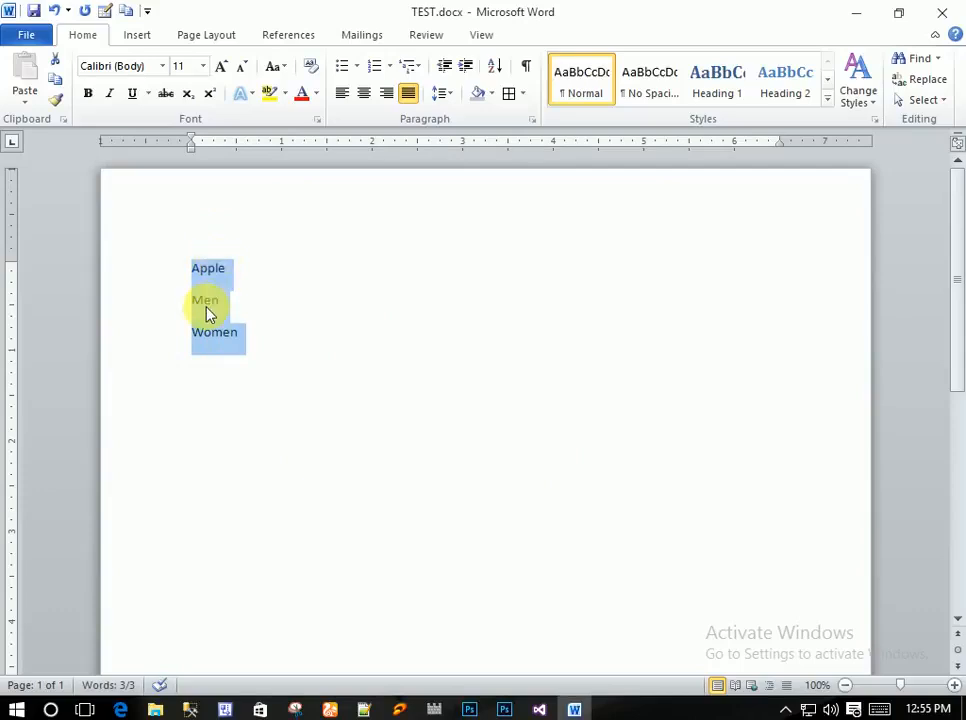
Sort the three words by paragraph as text in descending order
{"action": "left_click", "coordinate": [497, 70]}
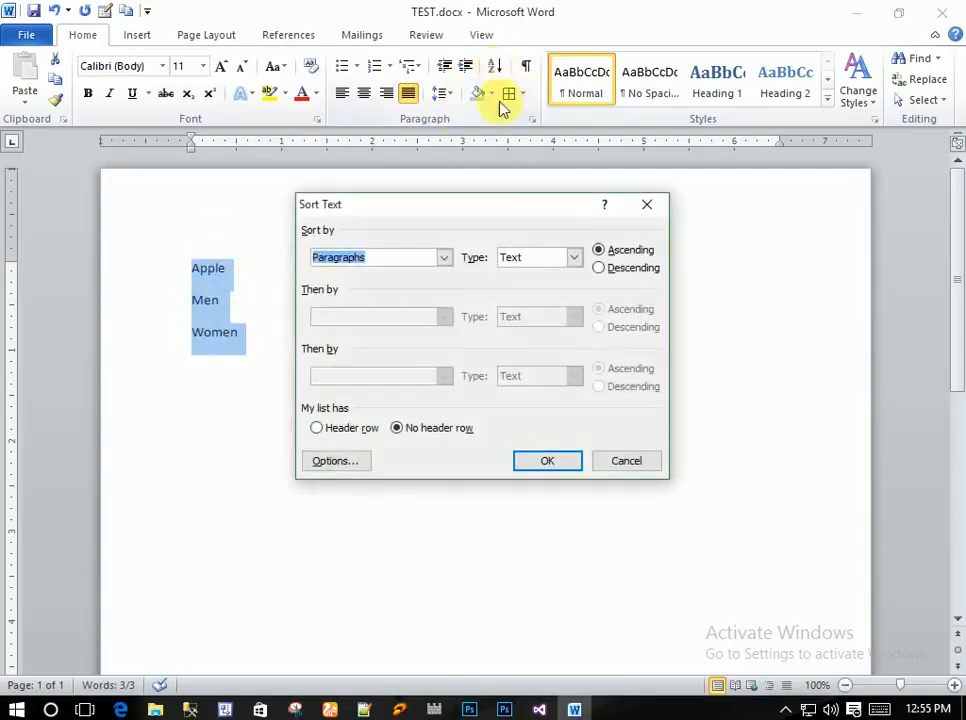
{"action": "left_click", "coordinate": [630, 270]}
{"action": "left_click", "coordinate": [566, 472]}
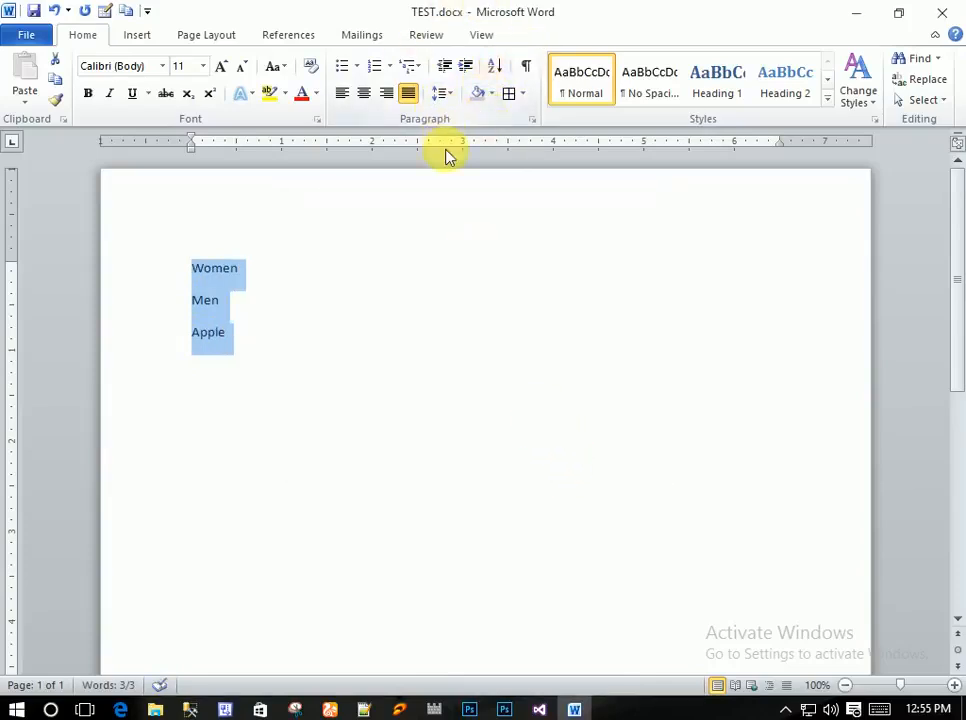
Set the line spacing of the three words to 3.0
{"action": "left_click", "coordinate": [446, 96]}
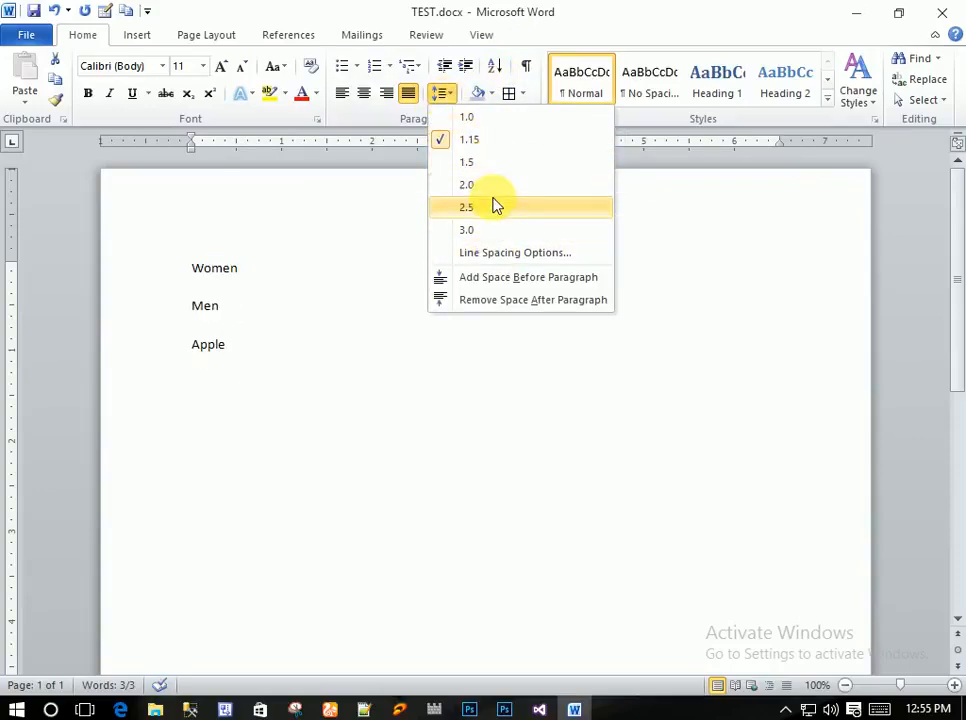
{"action": "left_click", "coordinate": [487, 230]}
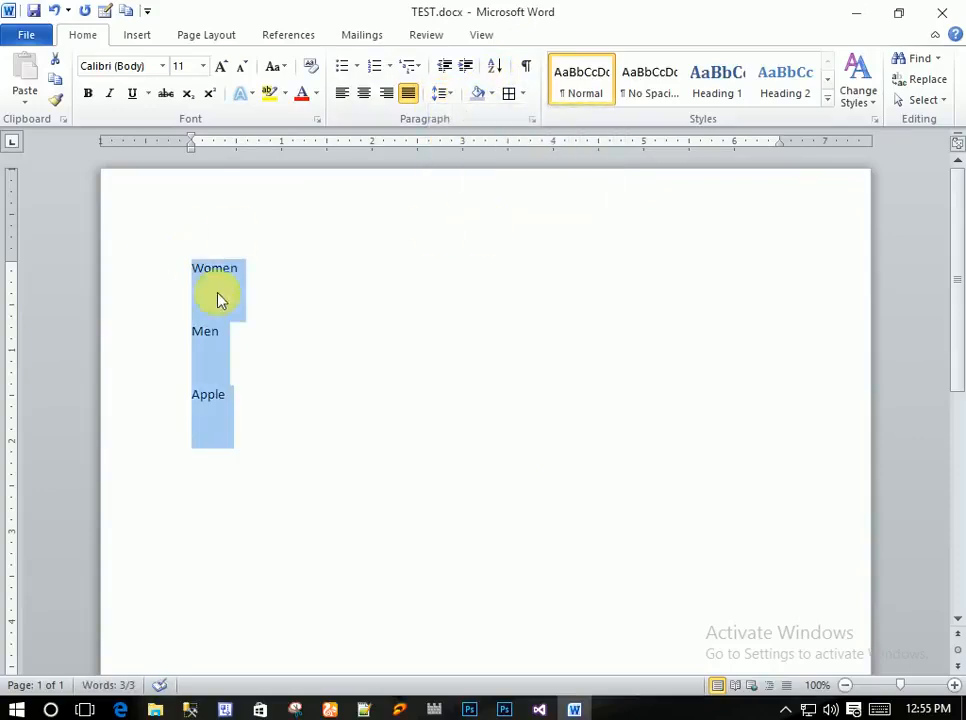
{"action": "left_click", "coordinate": [200, 330]}
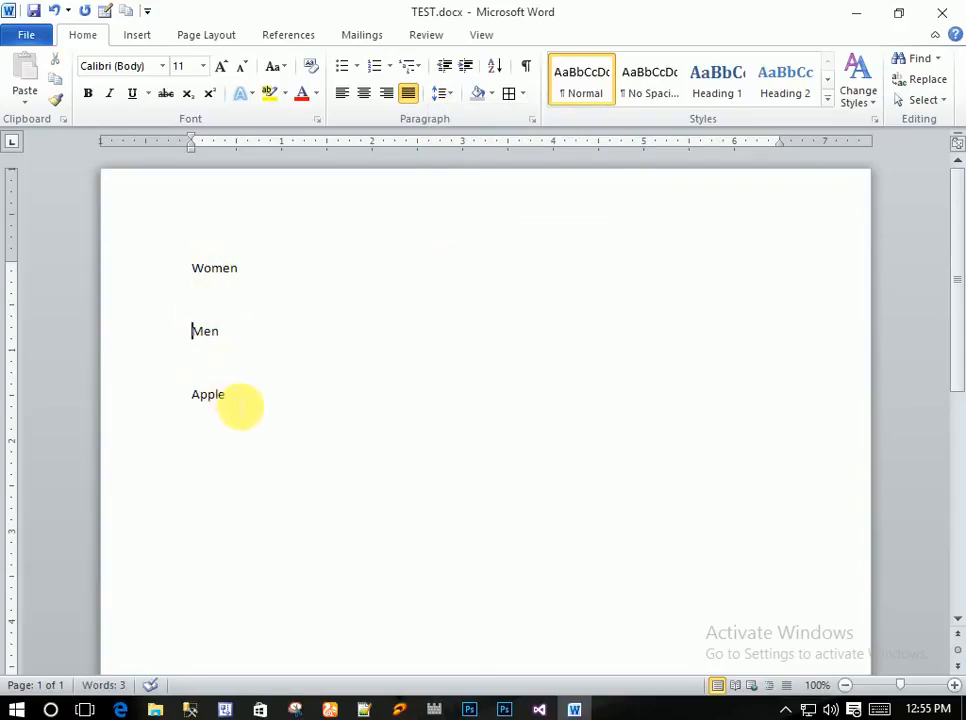
Set the line spacing of all three words to 1.0 and deselect them
{"action": "left_click_drag", "start_coordinate": [239, 403], "coordinate": [192, 267]}
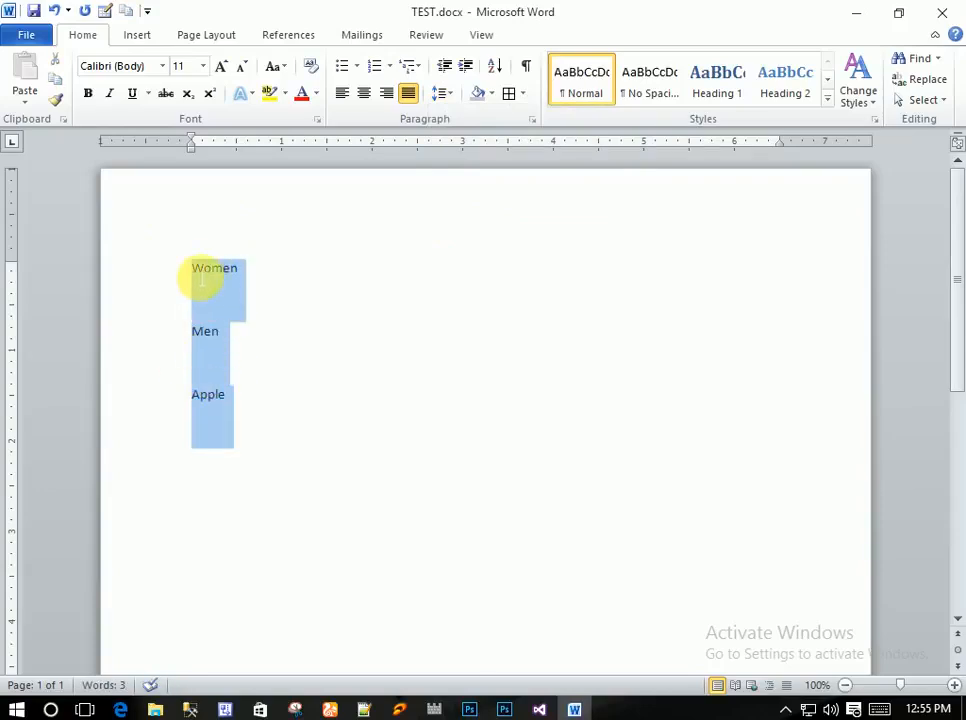
{"action": "left_click", "coordinate": [445, 94]}
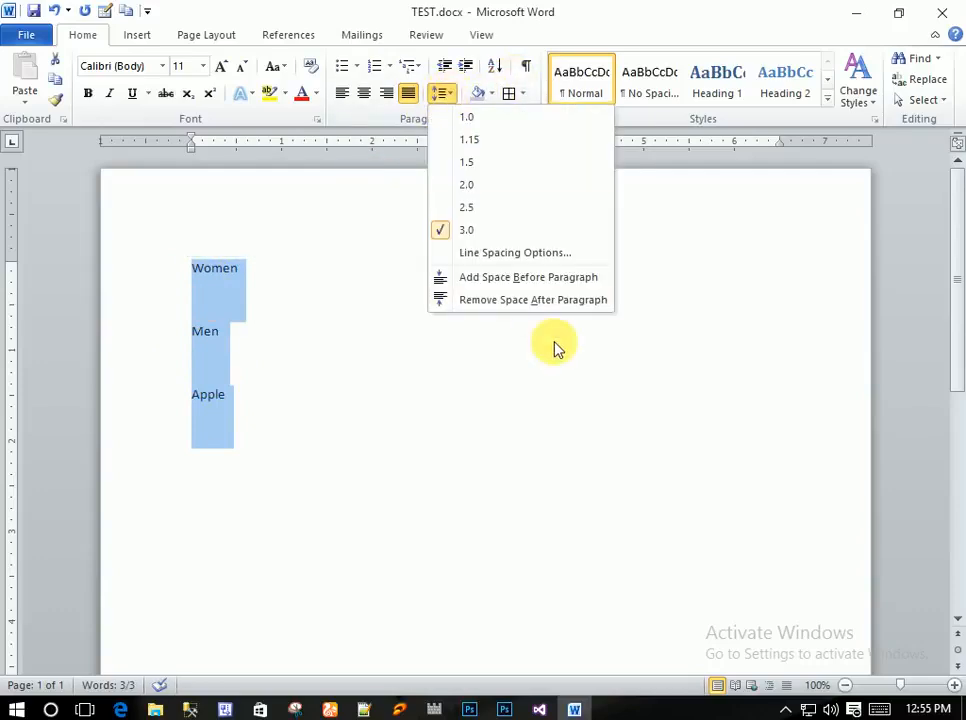
{"action": "left_click", "coordinate": [478, 118]}
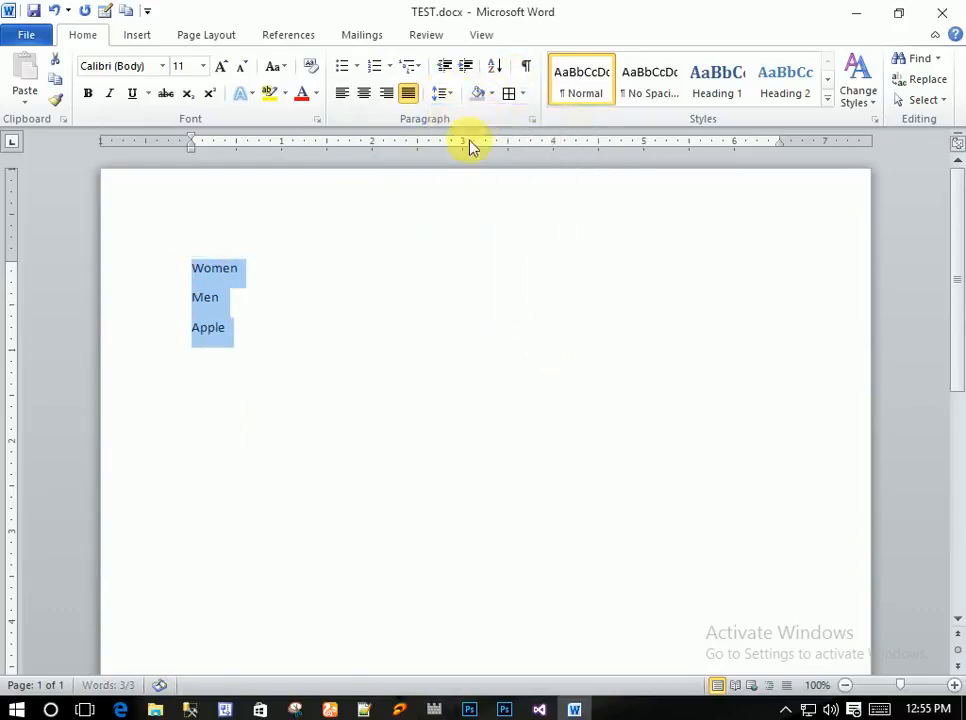
{"action": "left_click", "coordinate": [246, 356]}
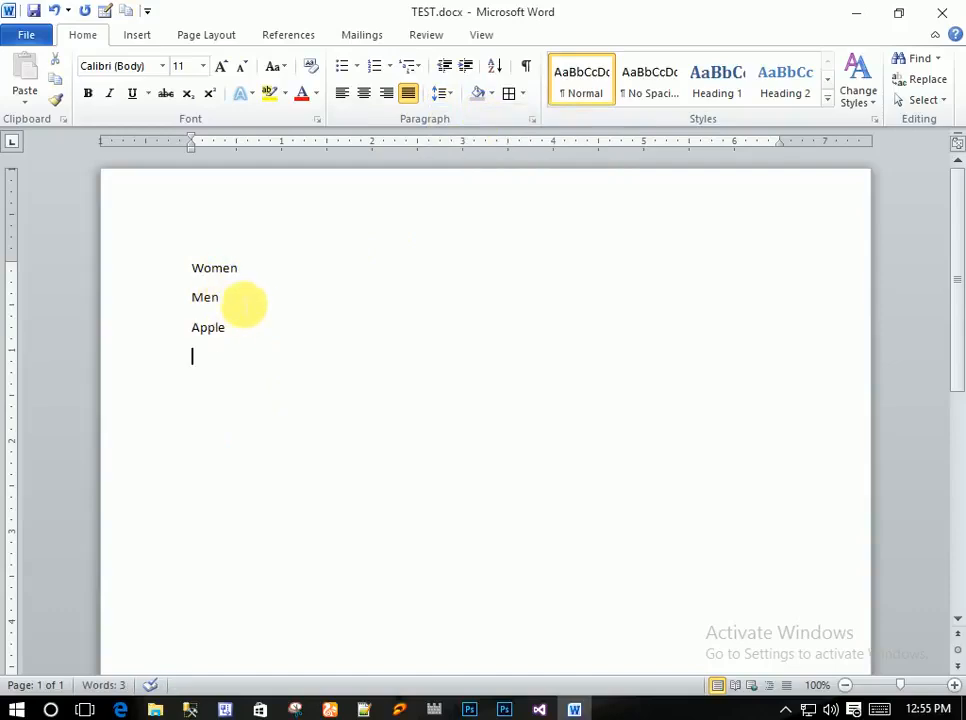